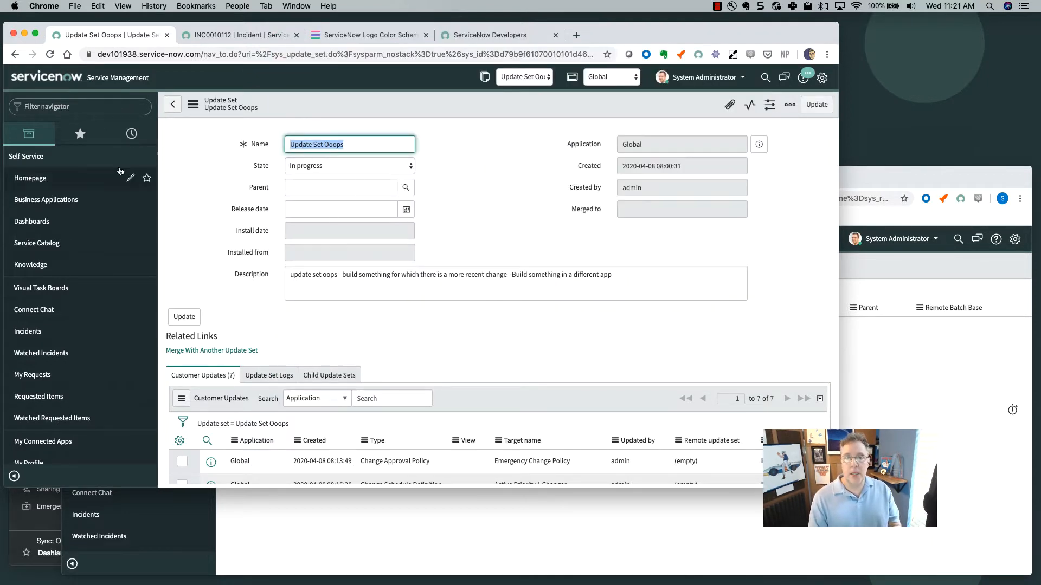
Open incident INC0010112 from the list of open incidents.
click(55, 109)
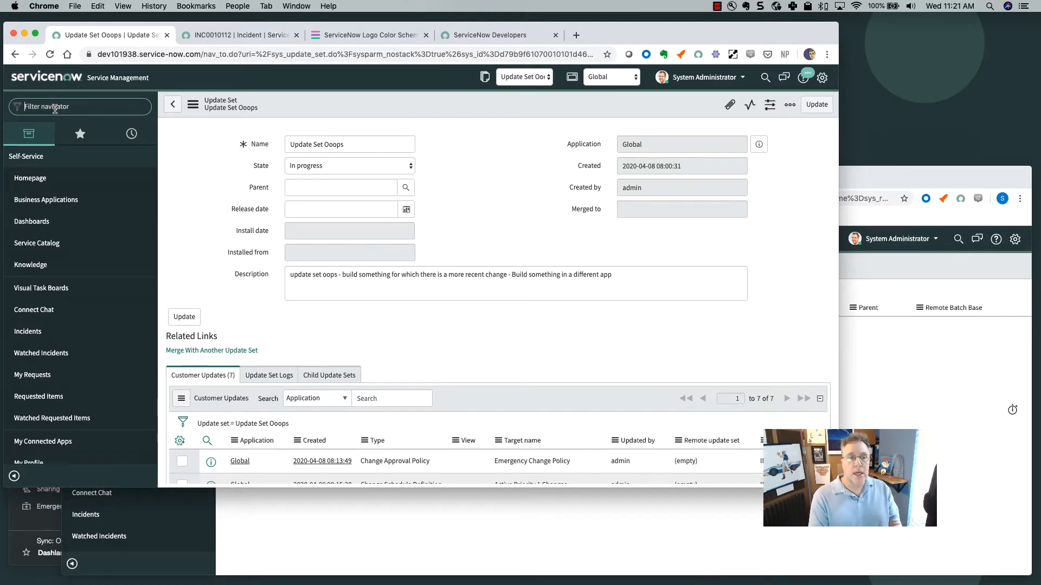
text(in)
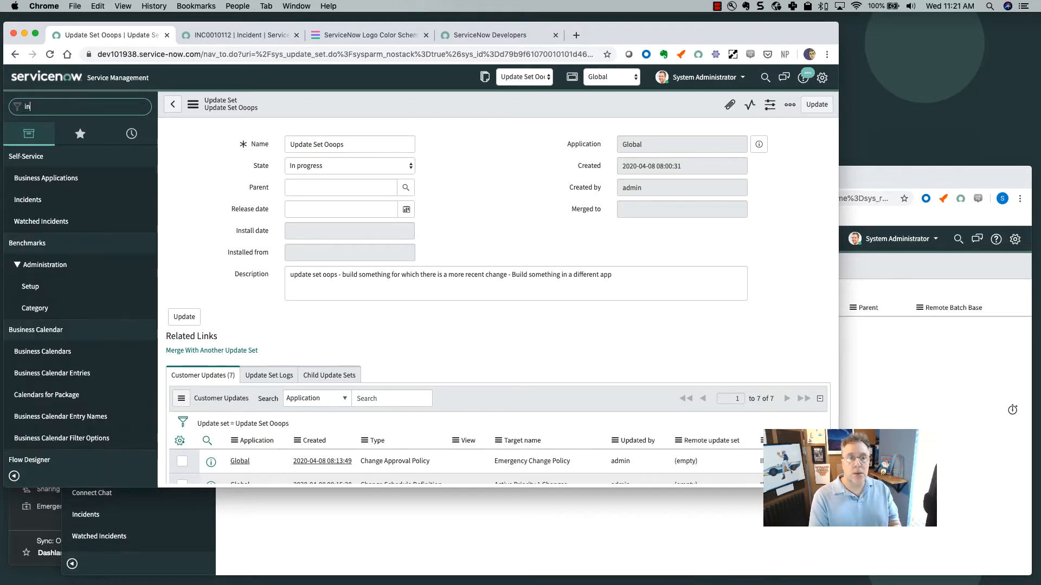
text(c)
click(49, 374)
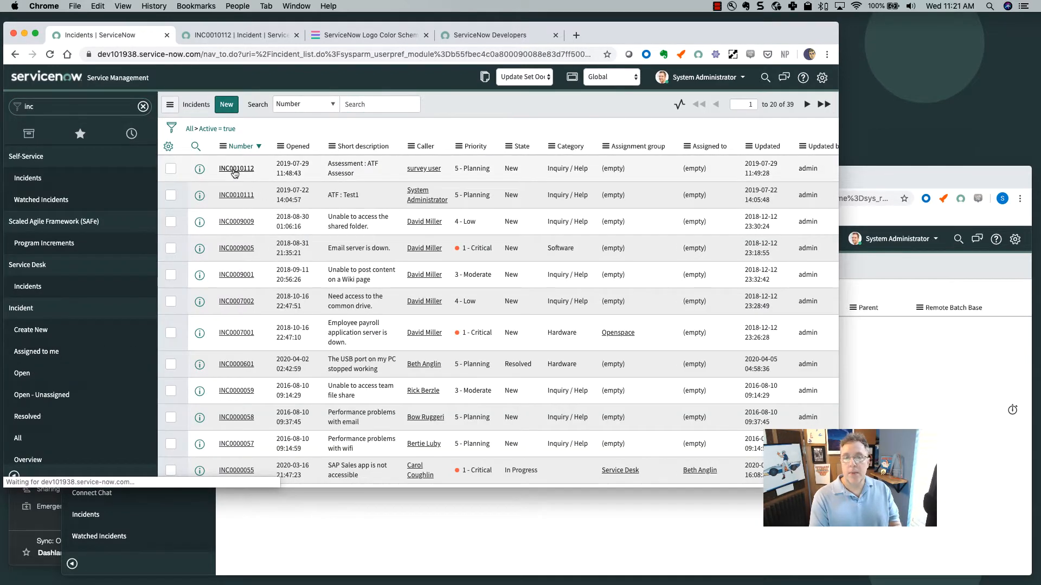
click(234, 170)
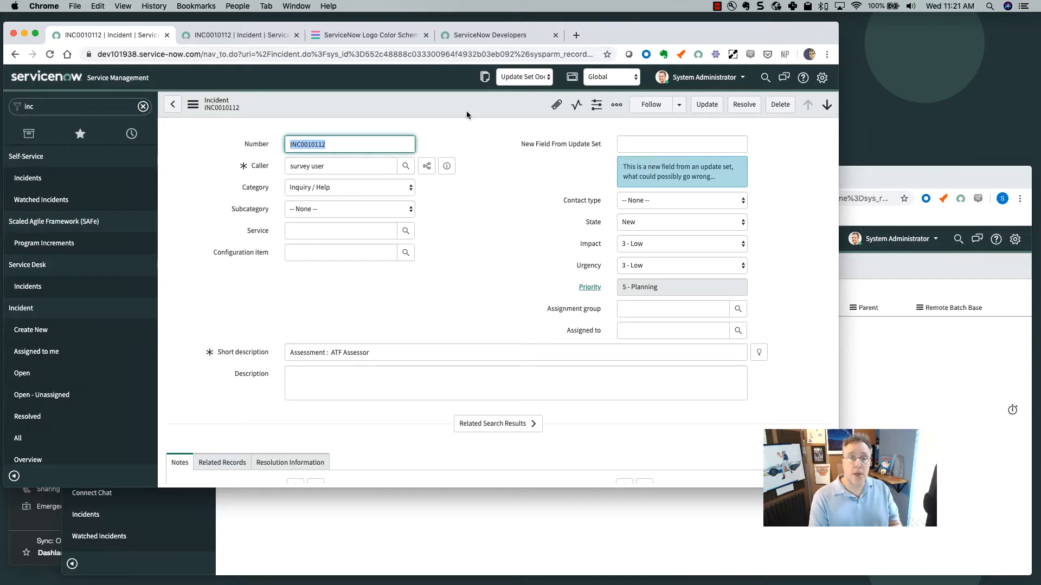
Return to Update Set Ooops and save it with State set to Complete.
click(131, 134)
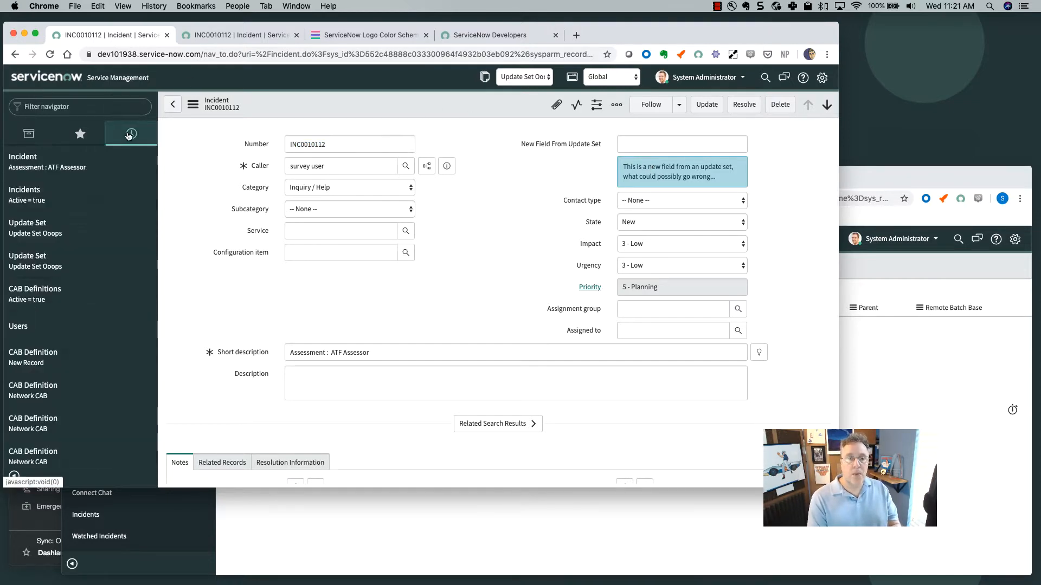
click(53, 233)
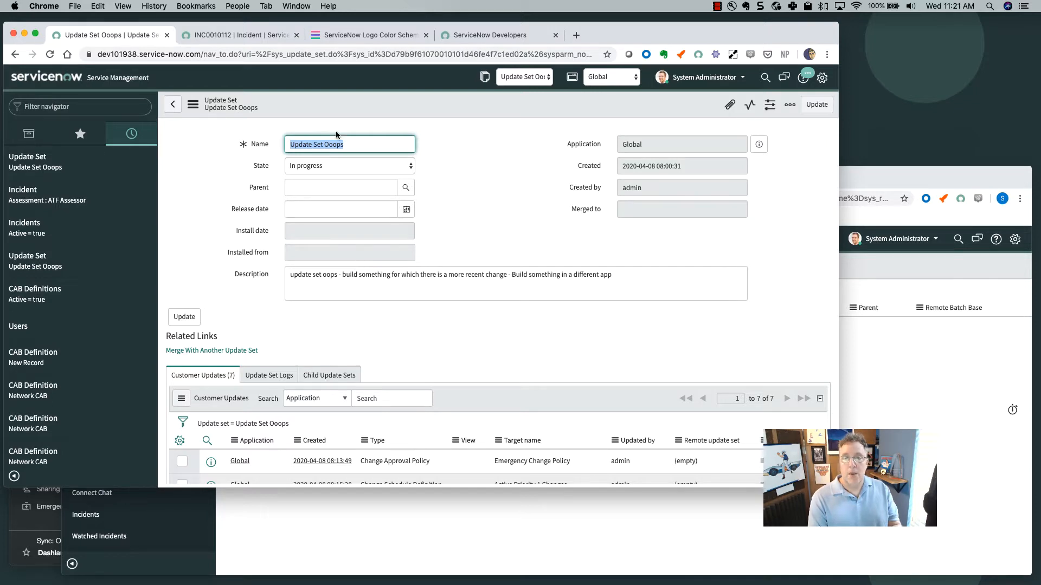
click(355, 170)
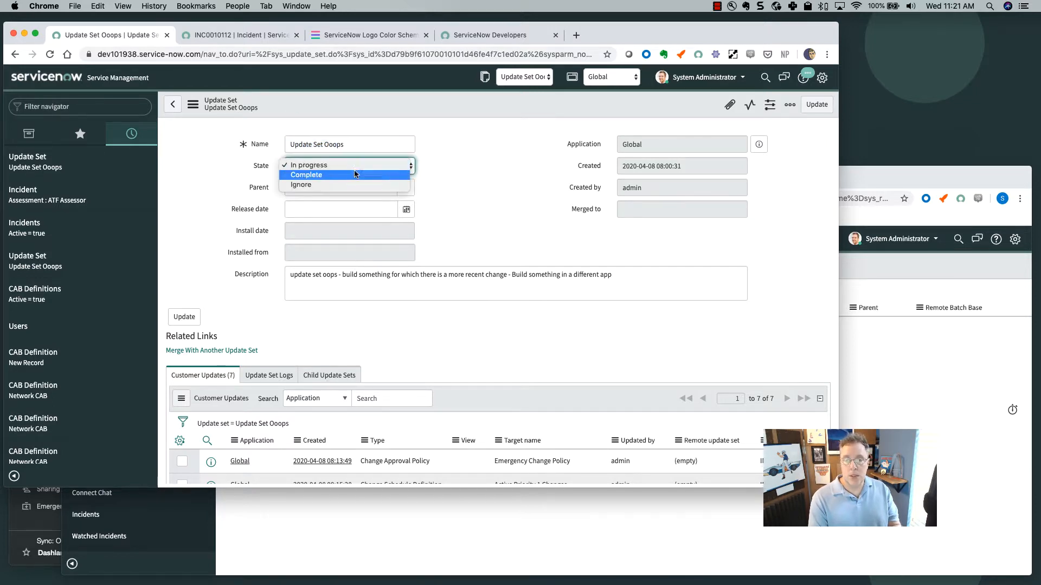
click(349, 176)
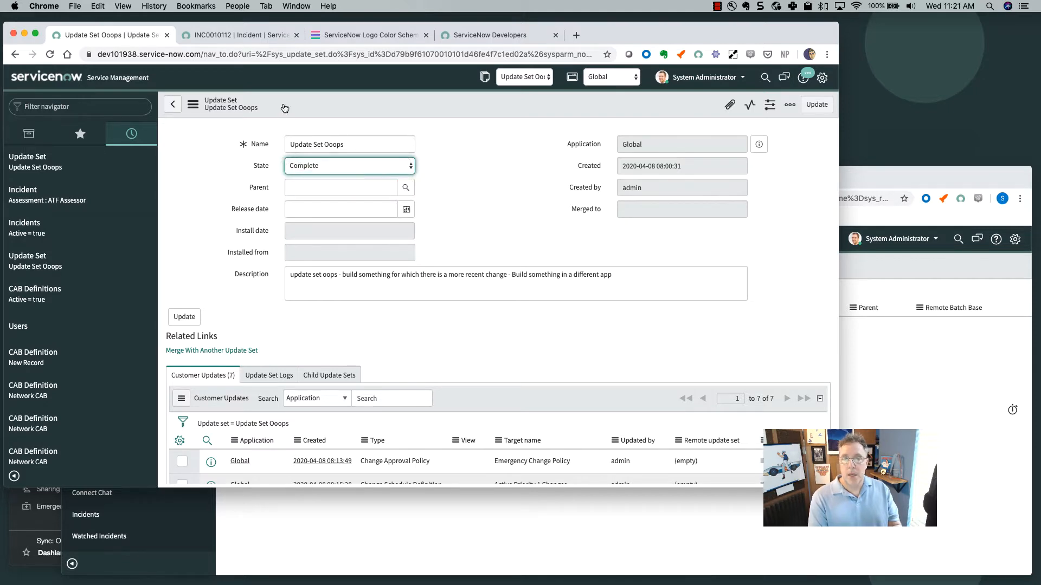
click(194, 106)
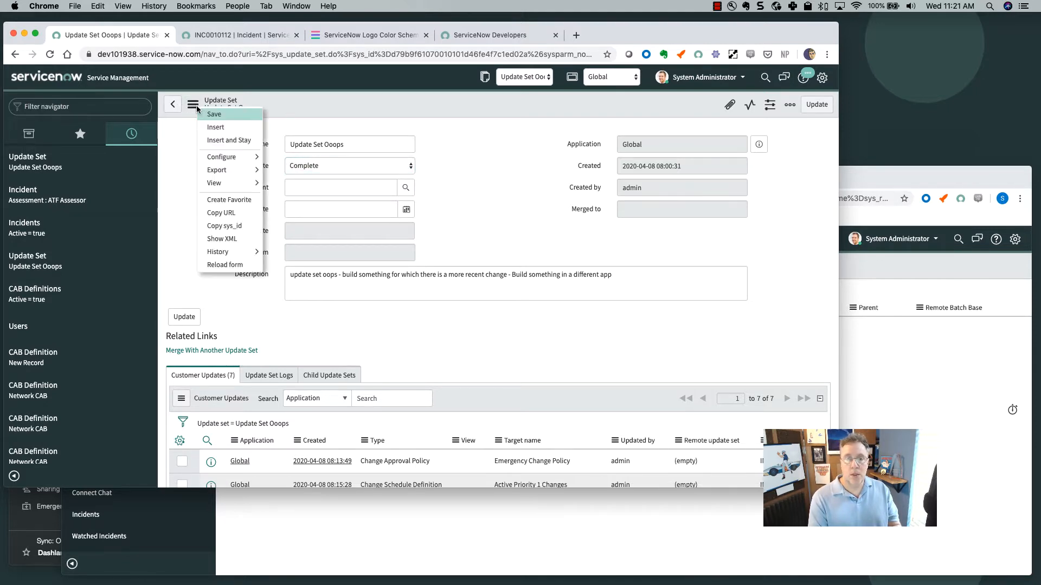
click(228, 116)
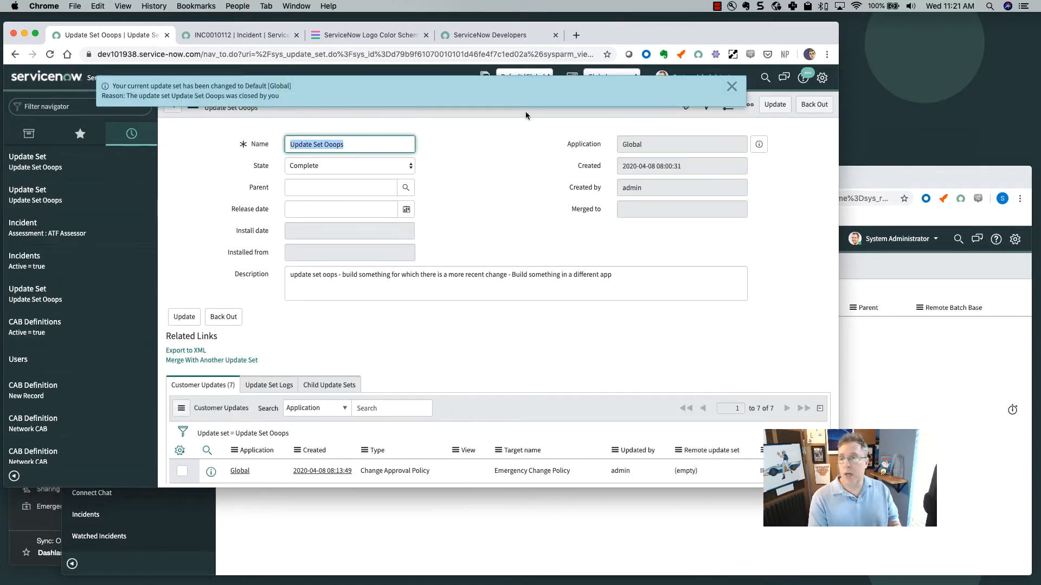
click(730, 87)
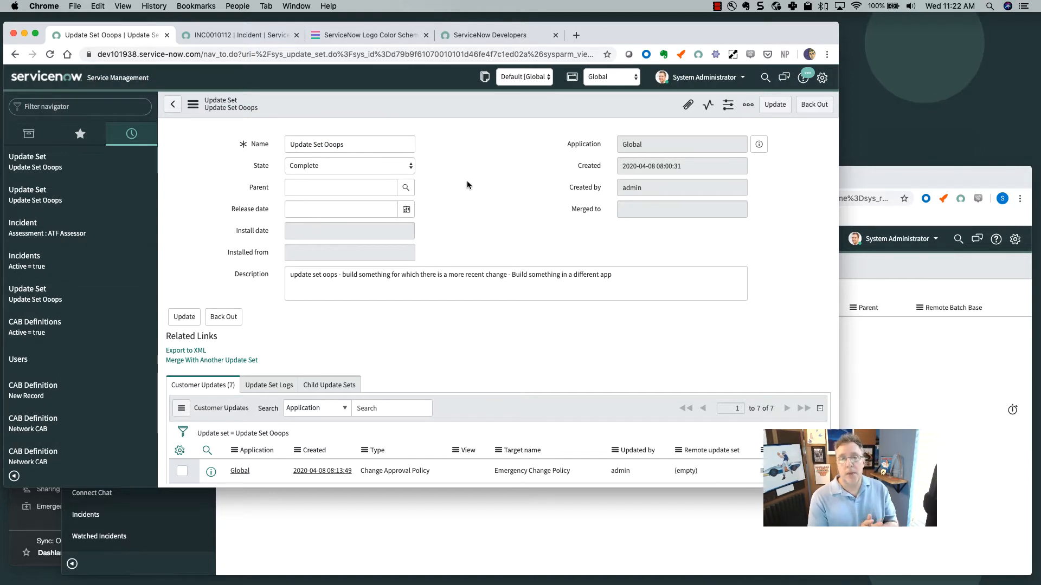
click(327, 144)
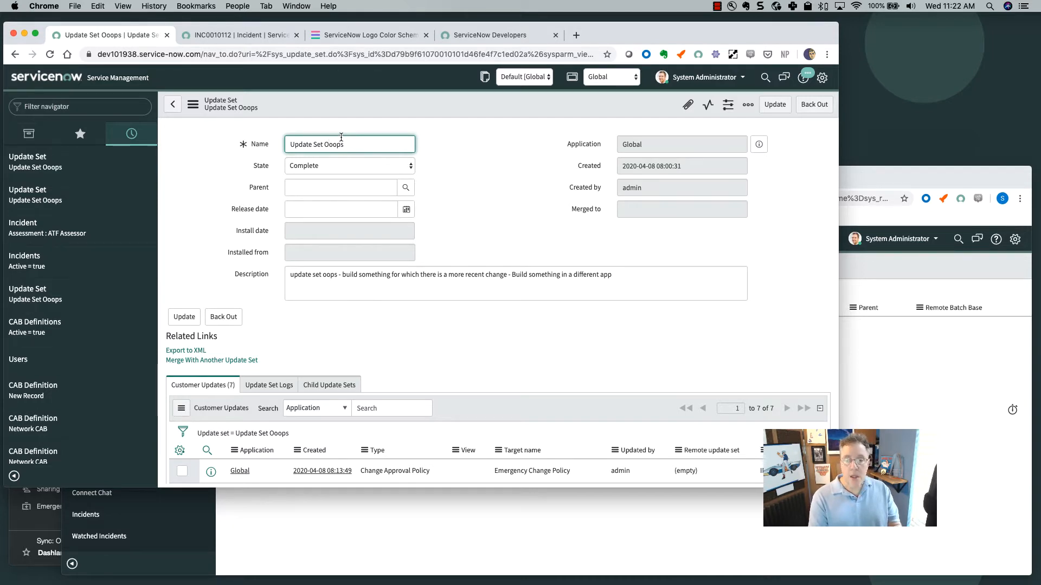
Insert a new first Description line with the accountable person's name and e-mail address.
click(290, 275)
key(Return)
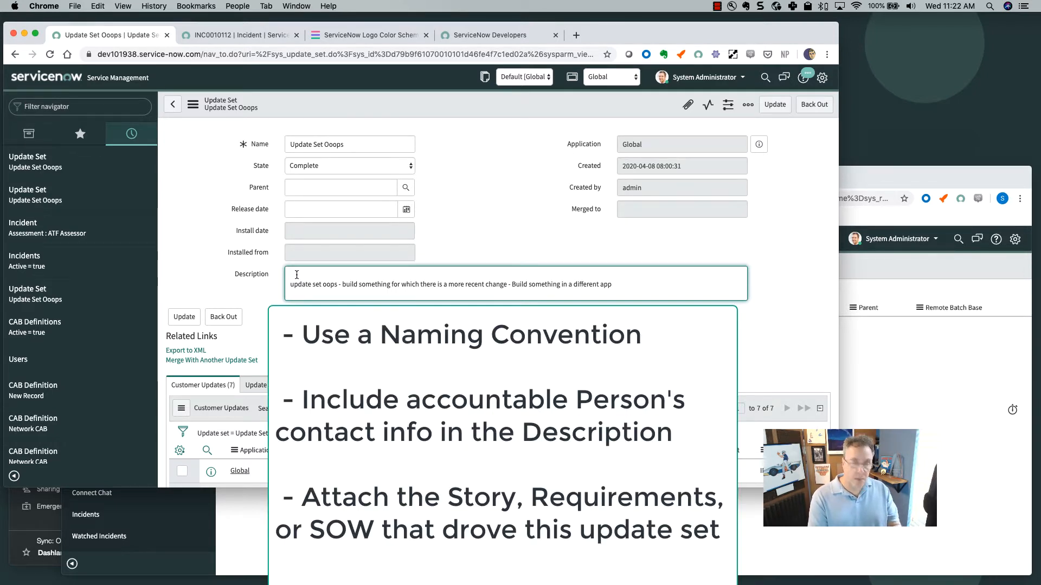
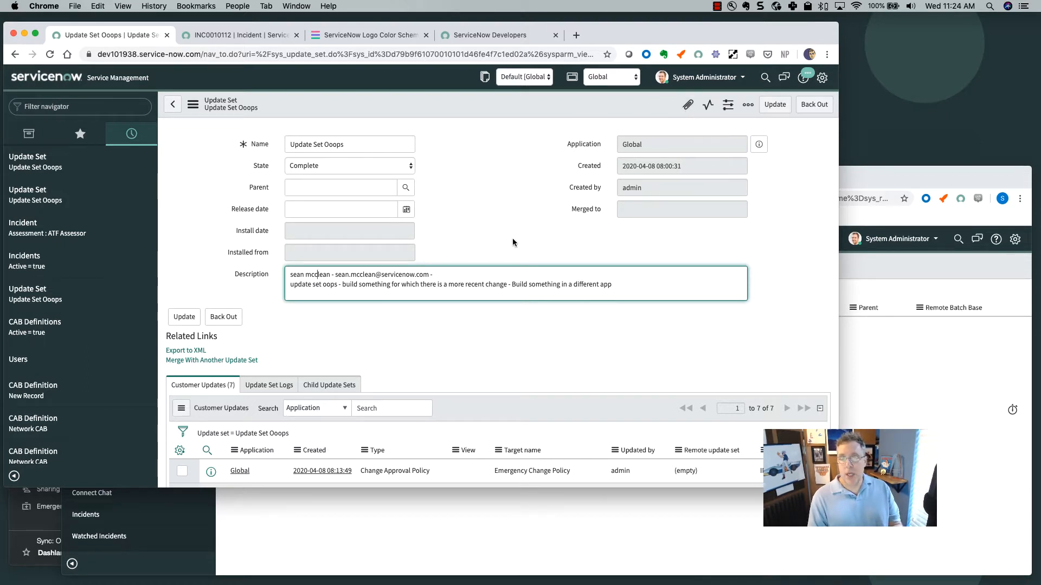
Save the update set with its edited description.
scroll(512, 242, down, 1)
scroll(512, 243, up, 1)
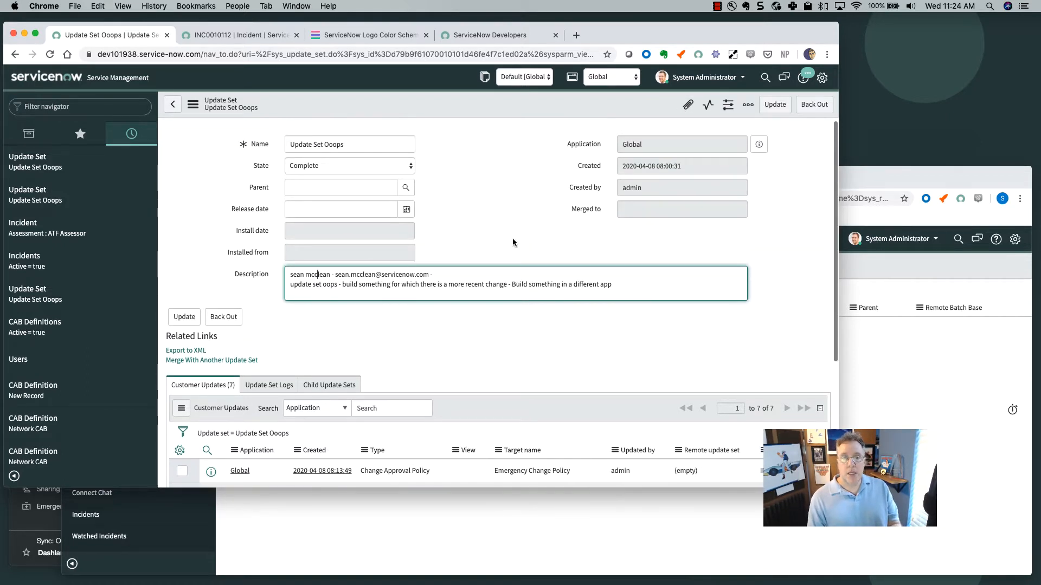
right_click(197, 107)
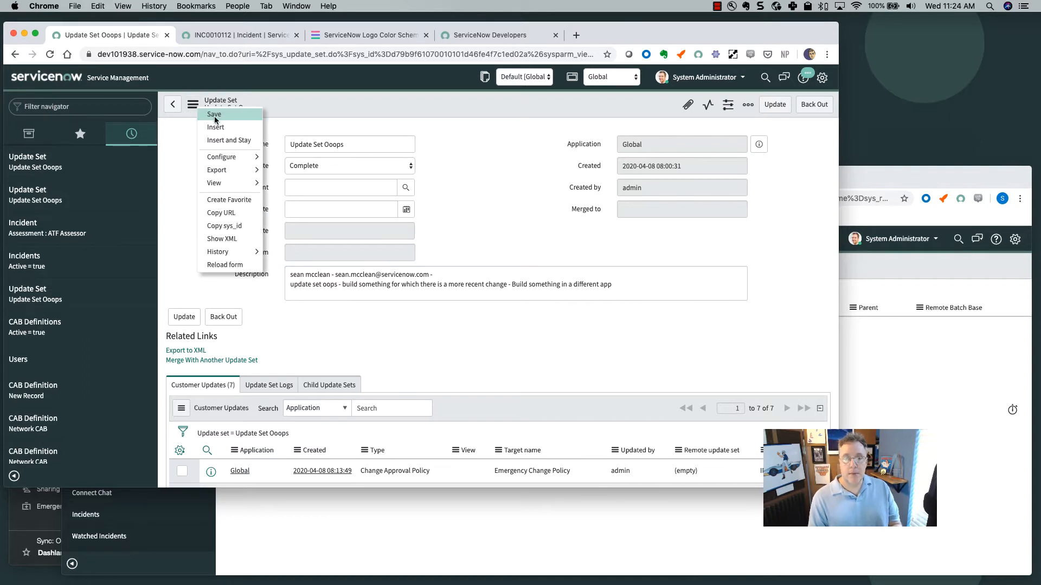
click(220, 115)
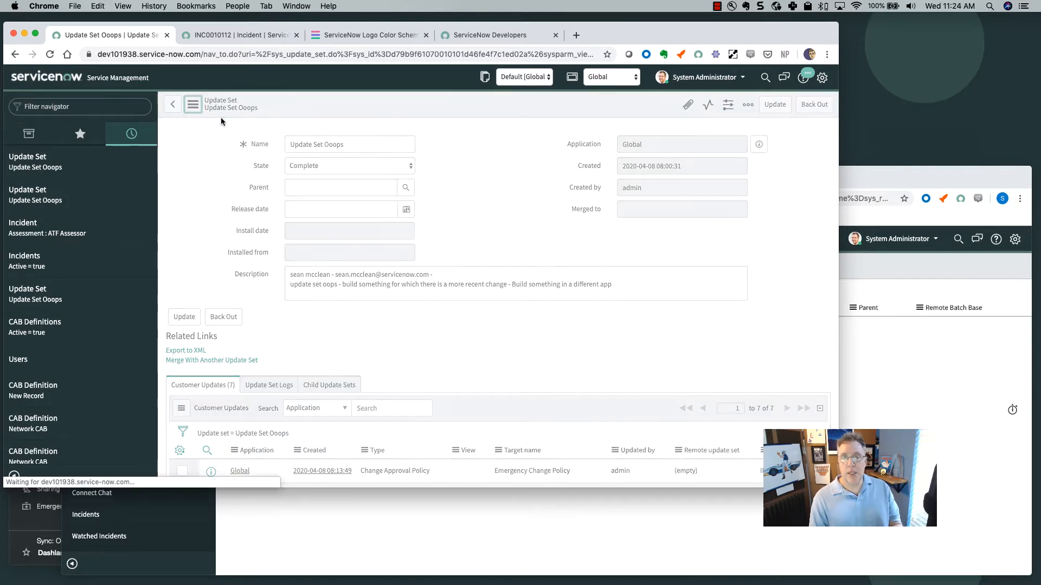
Copy the update set name, export it to XML, and show the download in Finder.
triple_click(325, 145)
key(super+c)
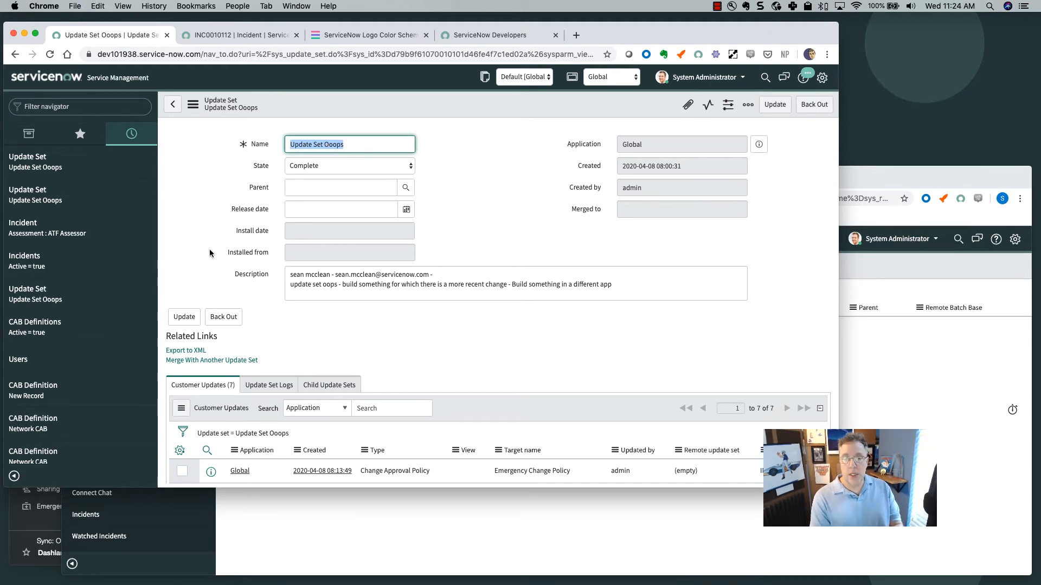
click(194, 351)
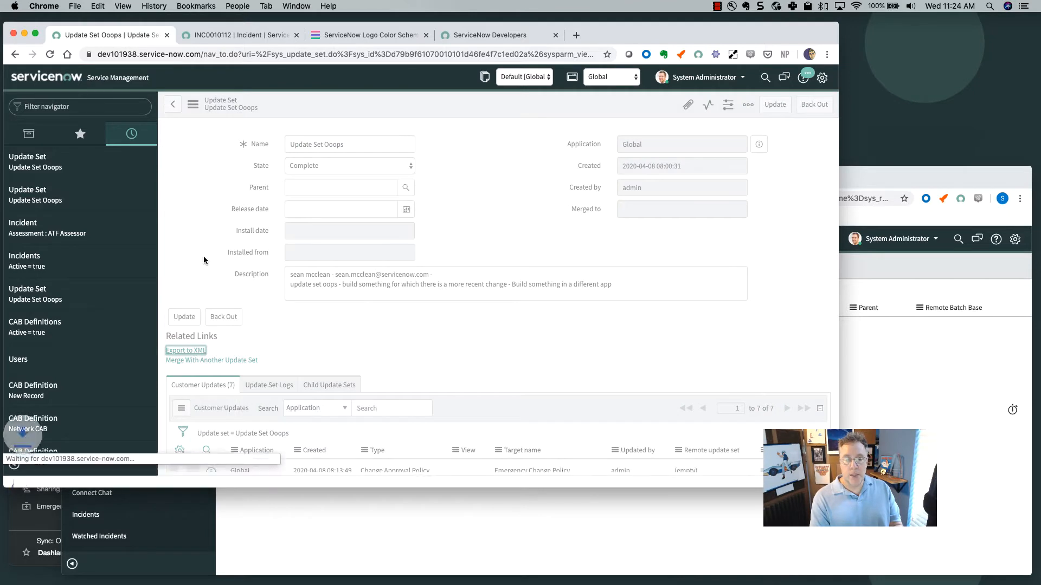
click(110, 477)
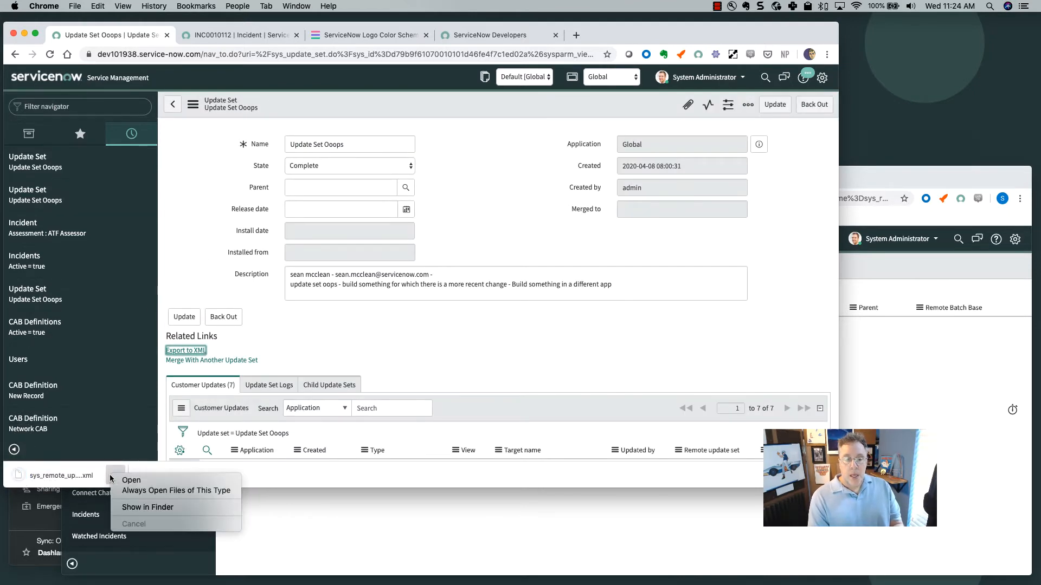
click(135, 508)
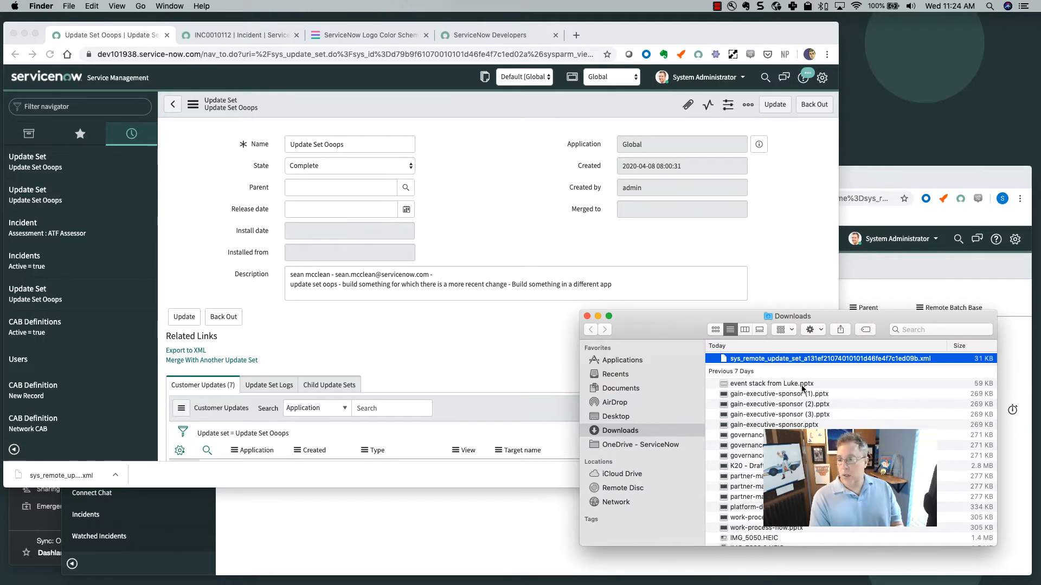
Rename the downloaded export to Update Set Ooops.xml and switch to the second instance's window.
click(786, 359)
key(super+v)
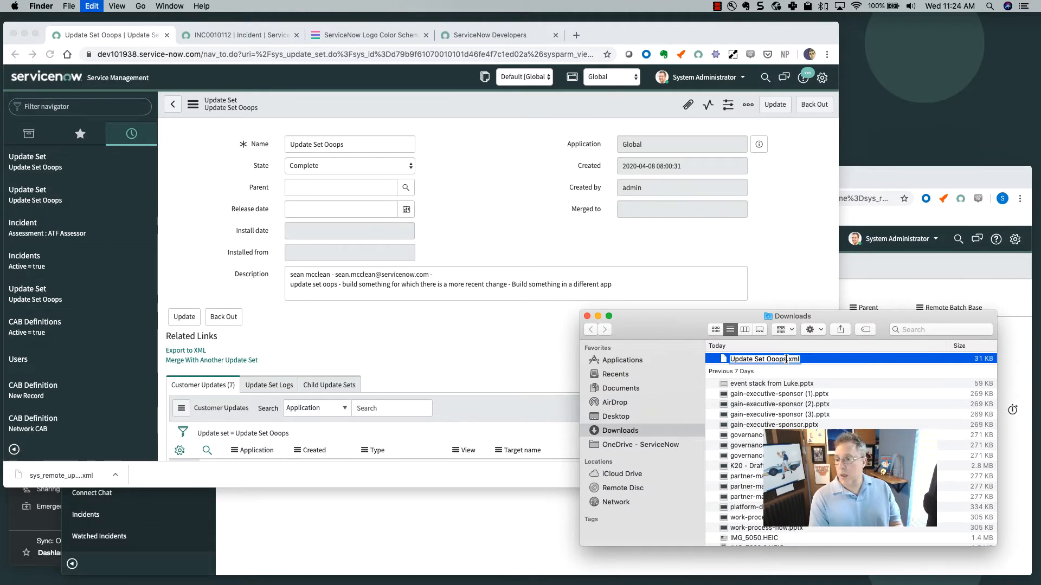
drag(874, 320, 548, 468)
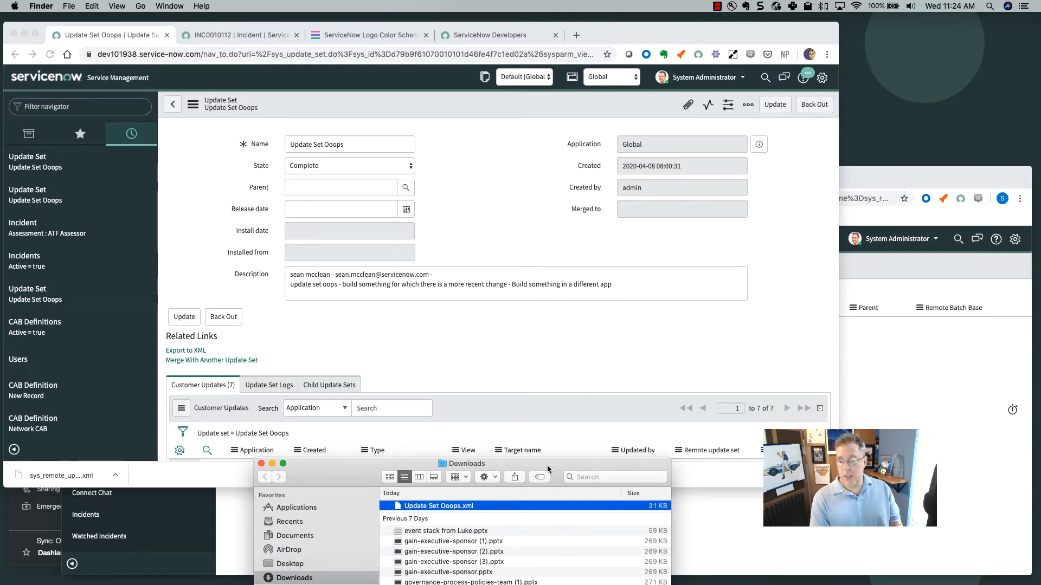
click(913, 180)
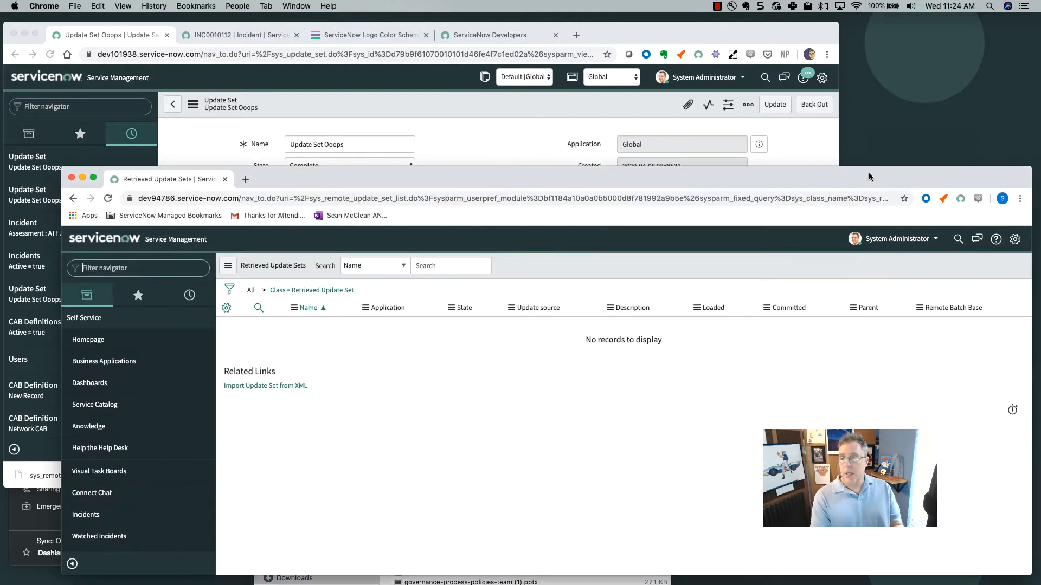
On the second instance, open incident INC0009009 from the Incident > Open list.
drag(480, 178, 470, 109)
click(97, 198)
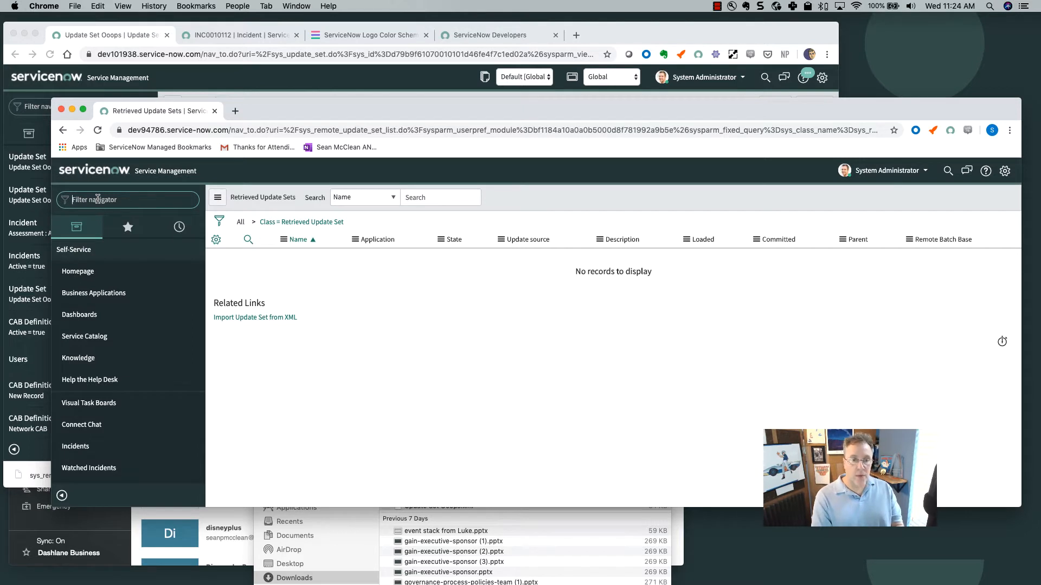
text(in)
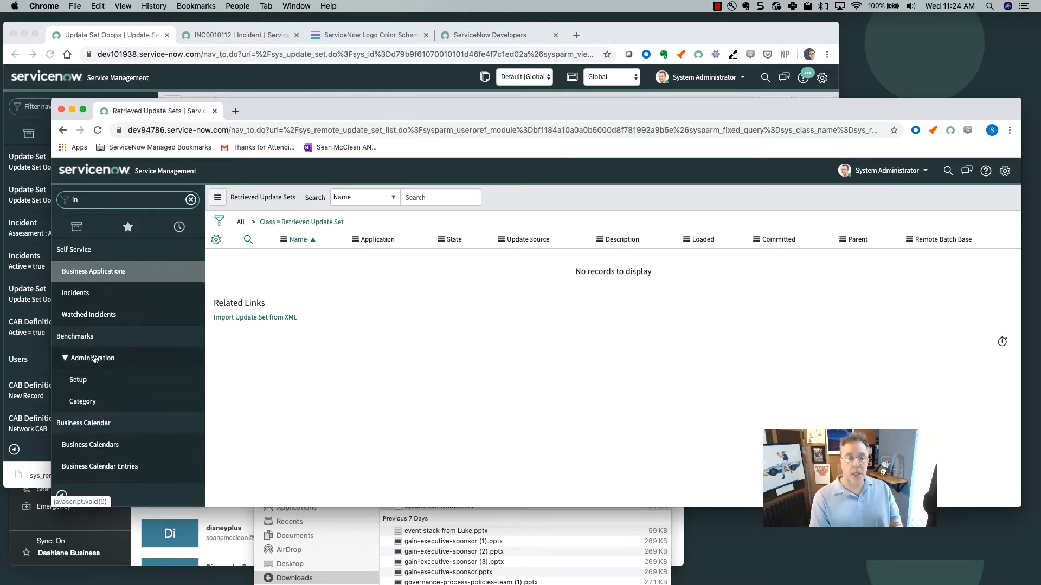
click(85, 297)
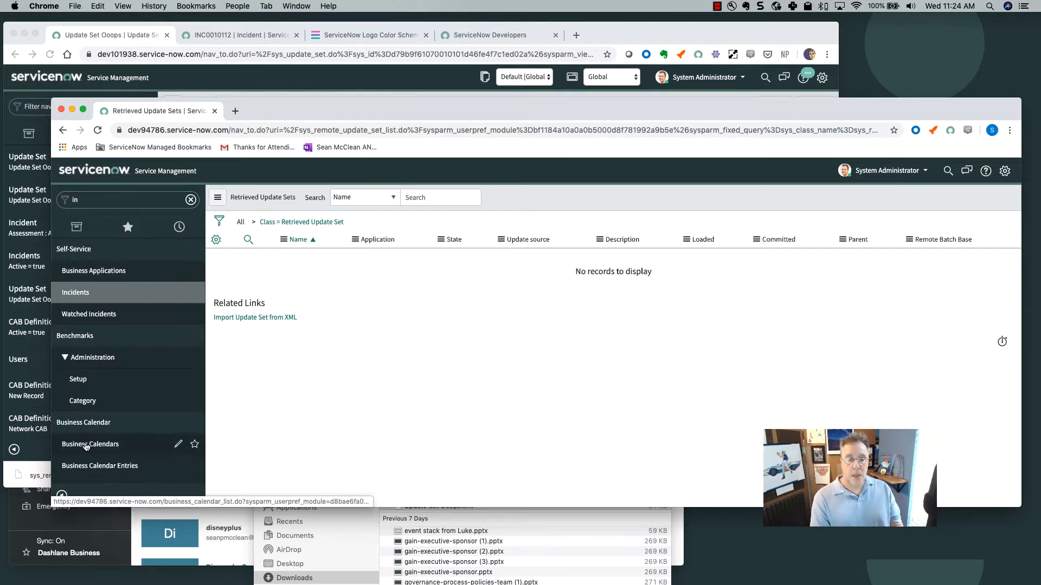
scroll(86, 446, down, 5)
scroll(85, 446, up, 5)
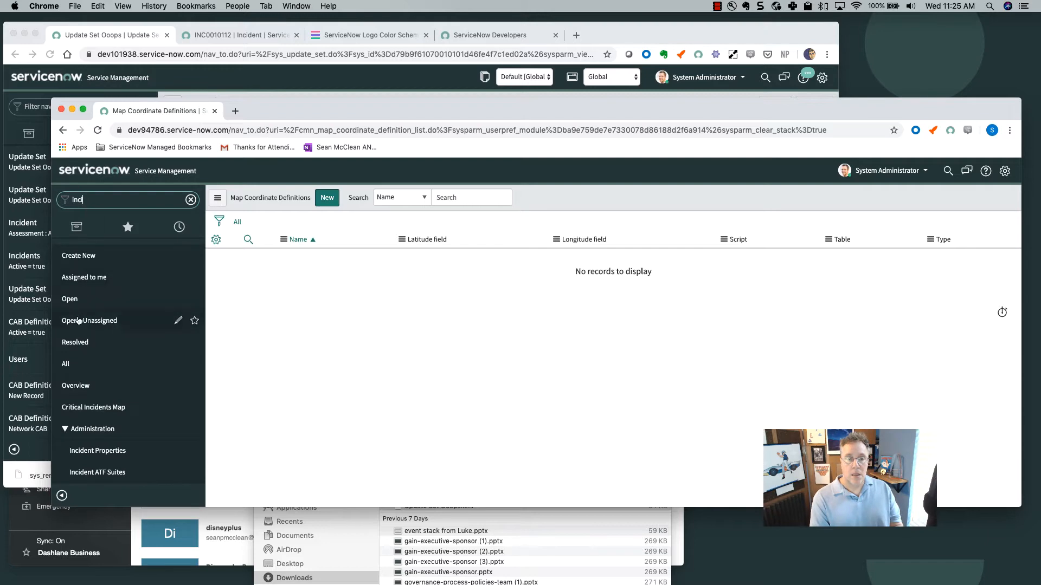
click(81, 302)
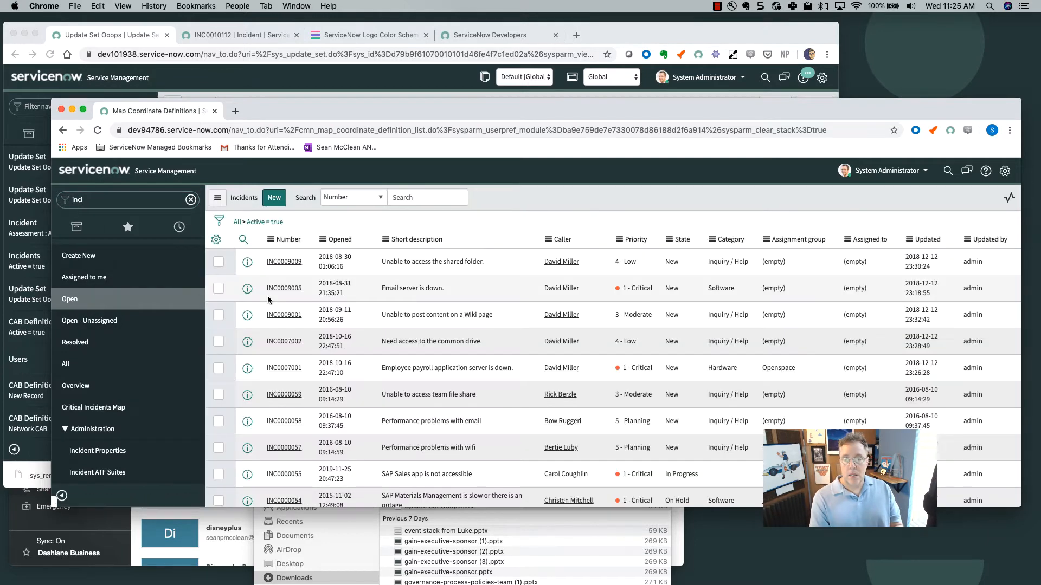
click(284, 263)
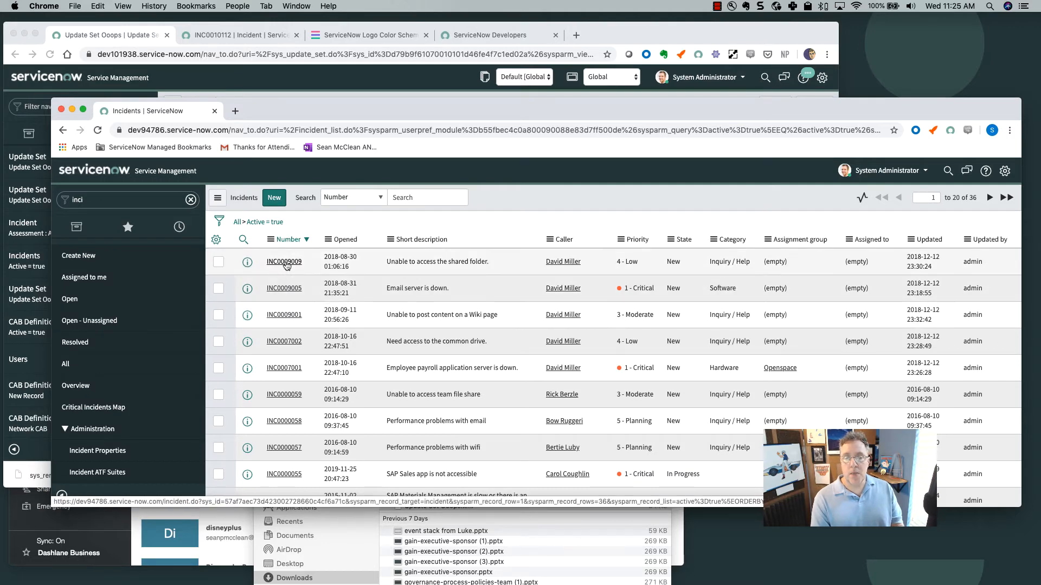
click(285, 264)
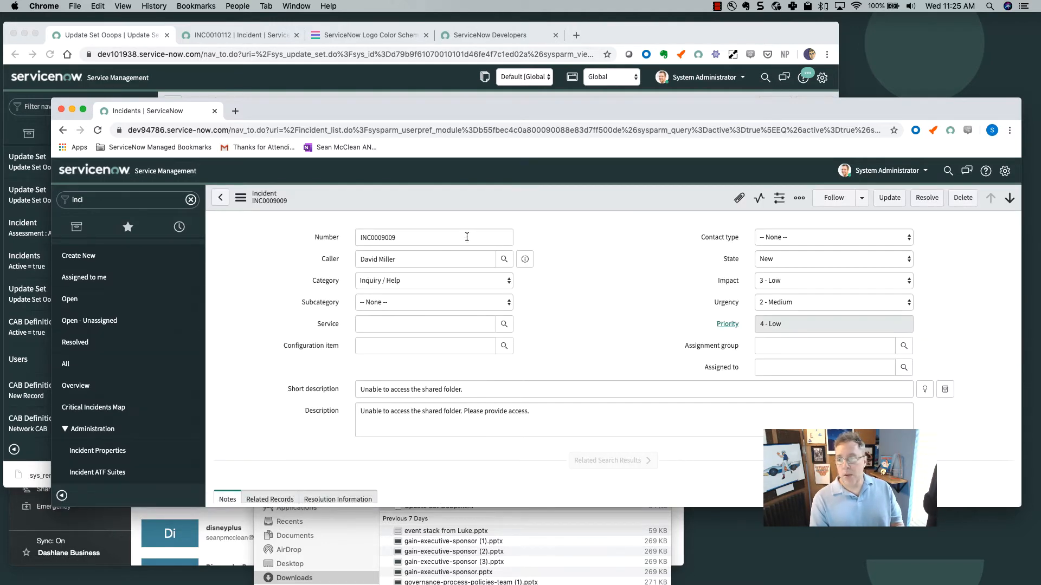
In the incident Form Layout, create a new field named 'some other field' and add it.
click(240, 197)
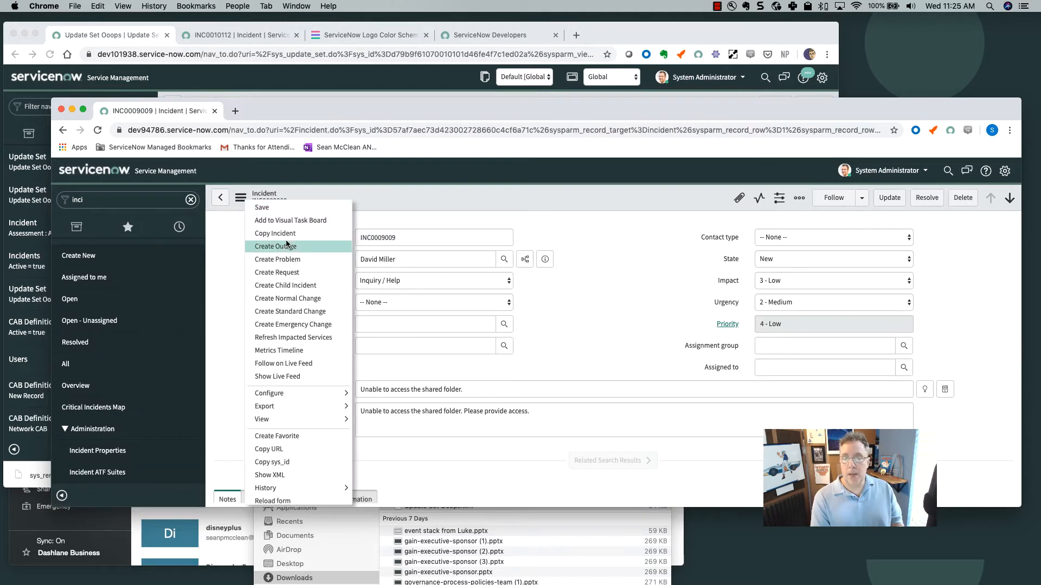
mouse_move(285, 391)
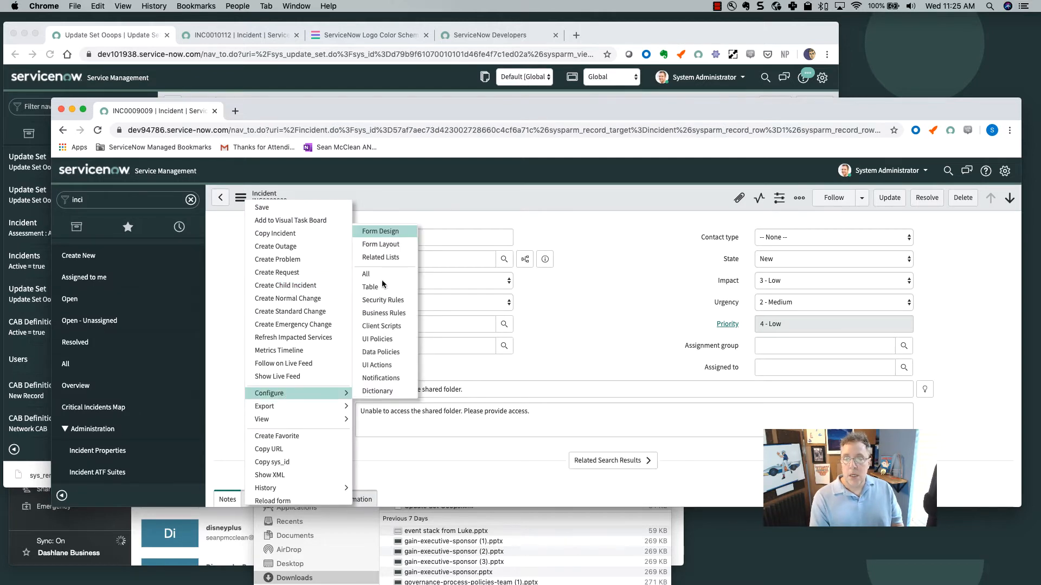
click(394, 248)
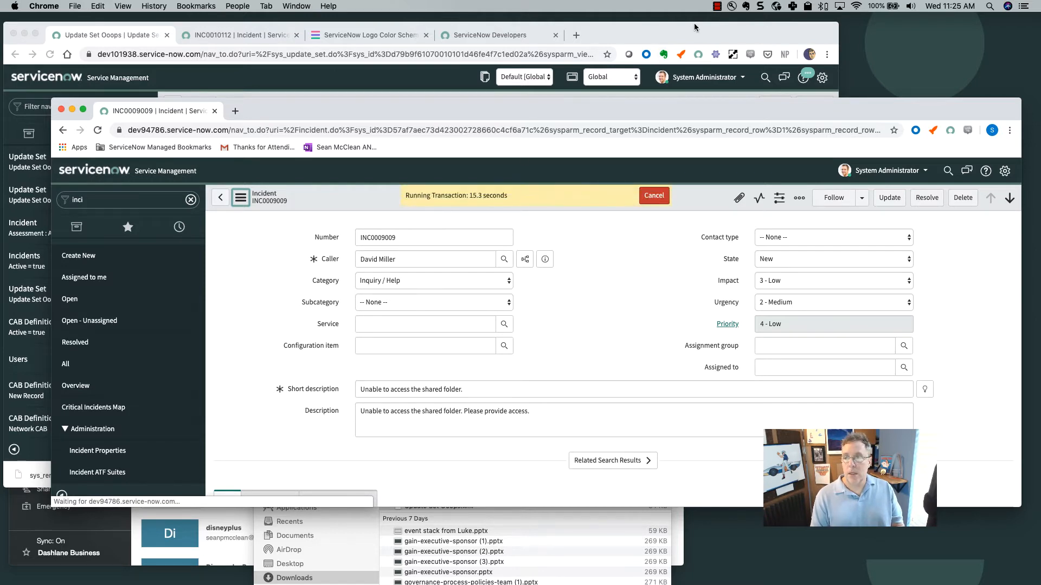
click(717, 6)
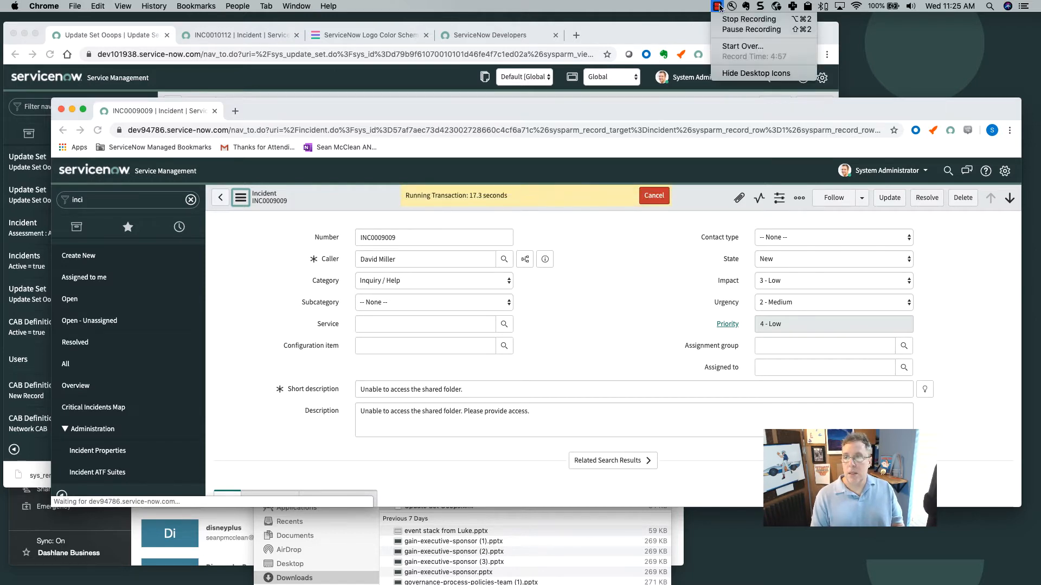
click(726, 31)
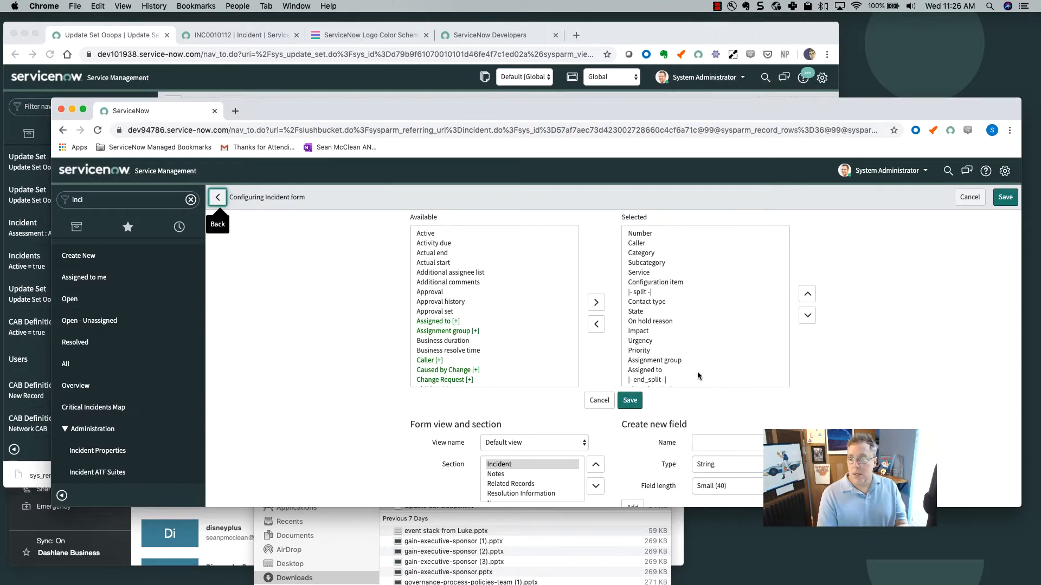
click(706, 442)
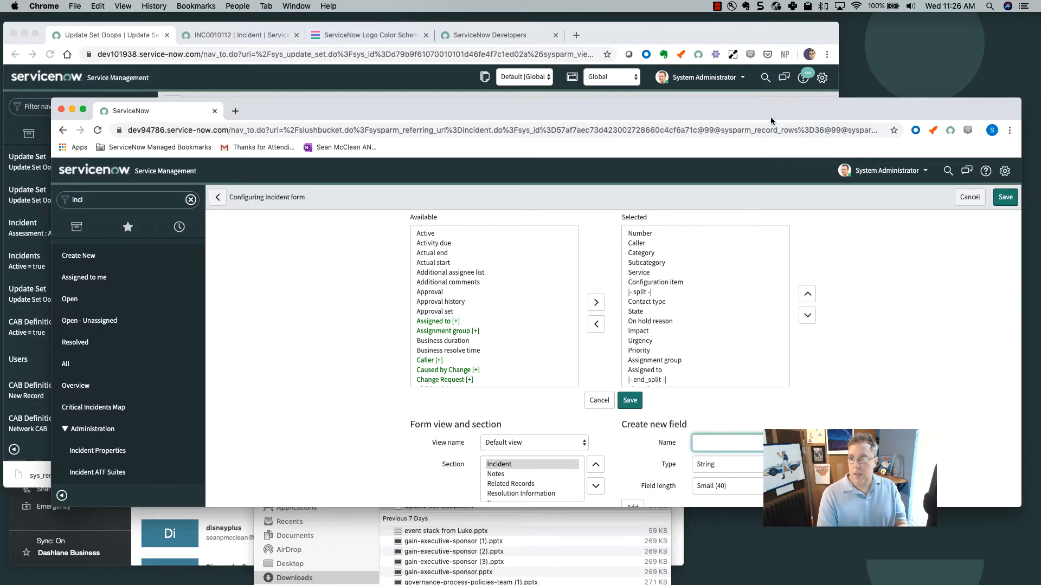
drag(774, 122, 771, 203)
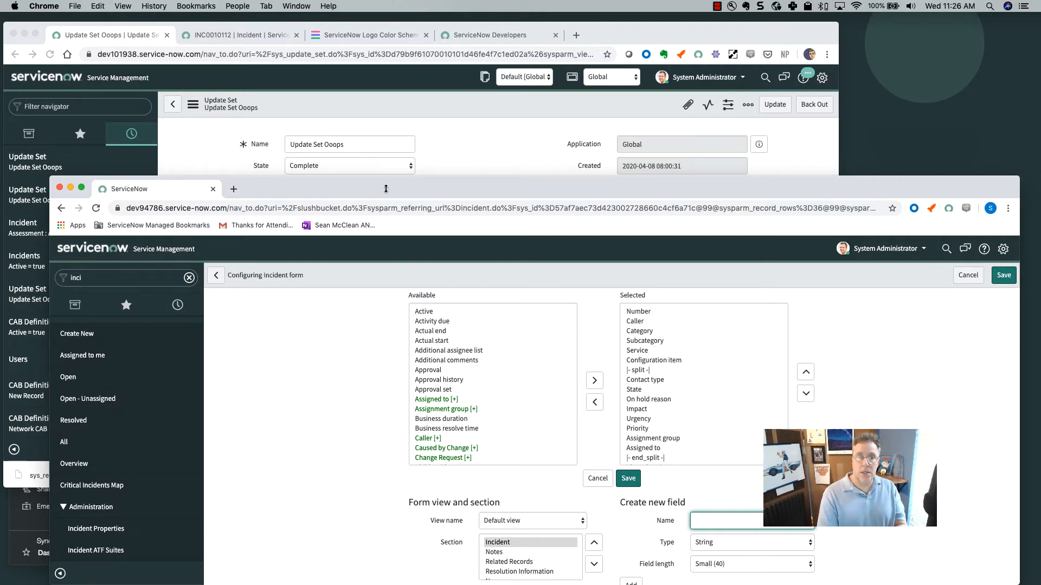
text(some)
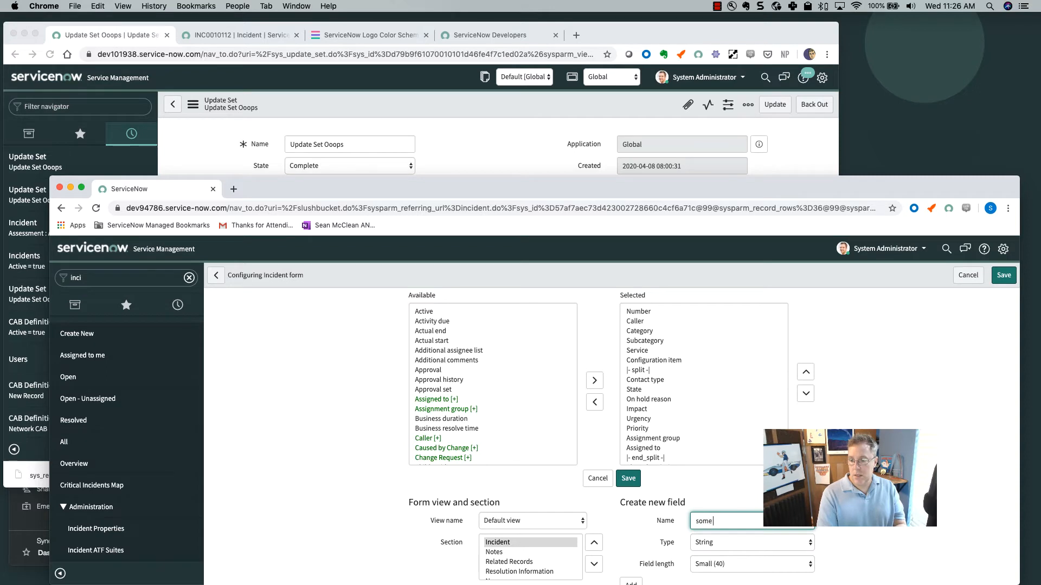
text( other field)
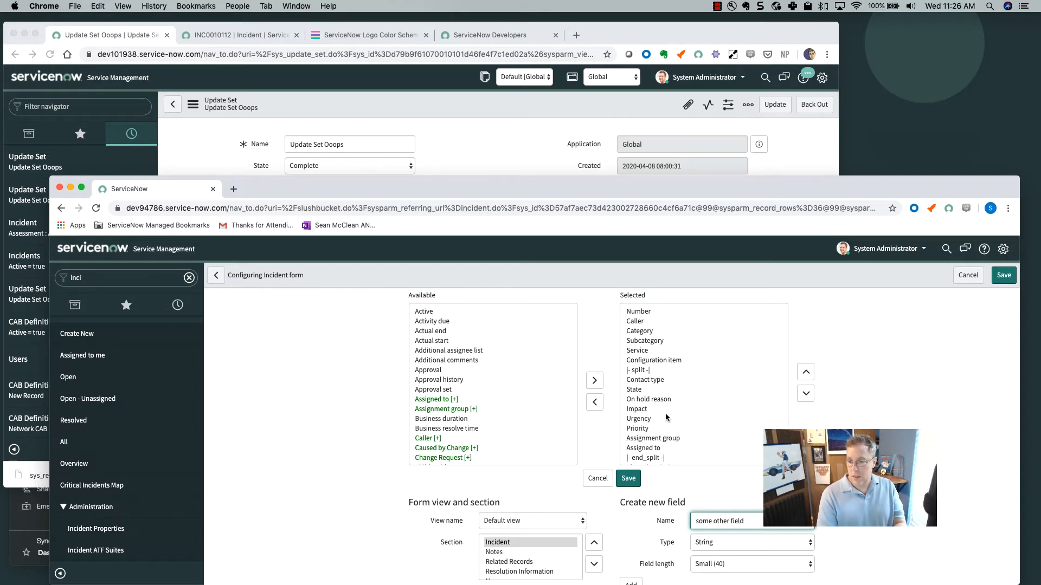
scroll(705, 423, down, 2)
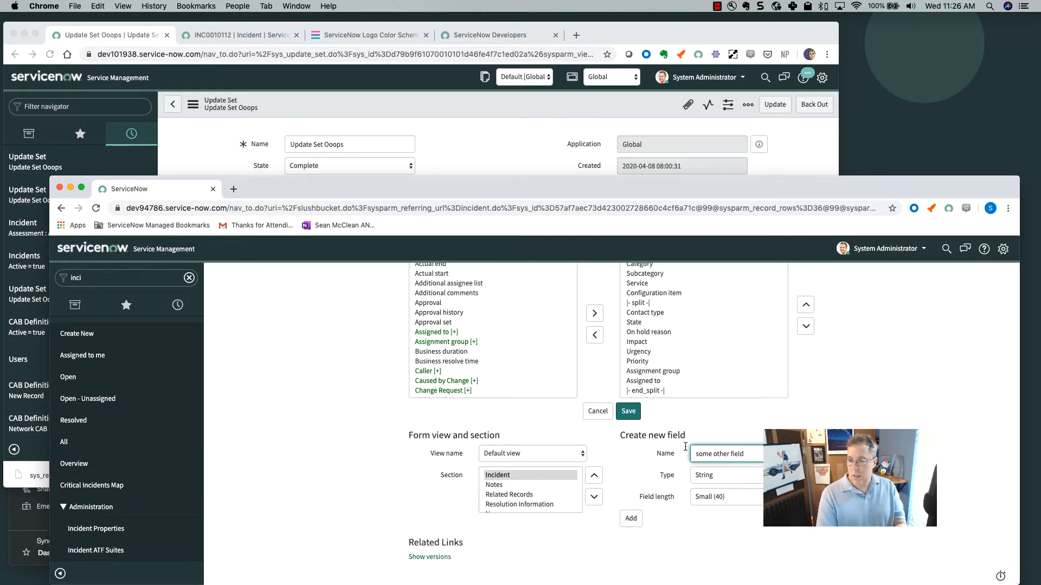
click(631, 518)
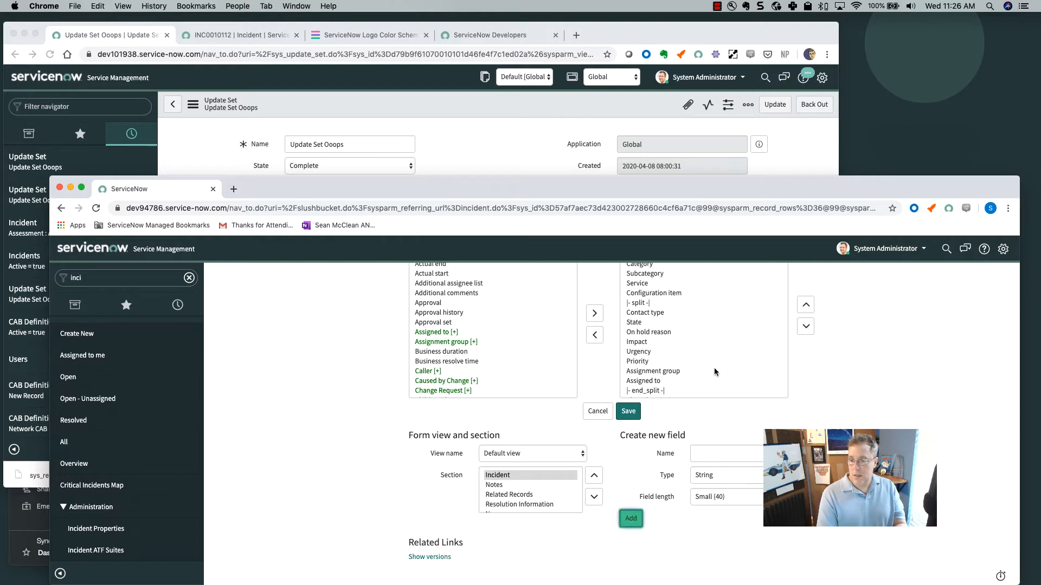
Move 'some other field' up to just below the first split and save the layout.
click(675, 389)
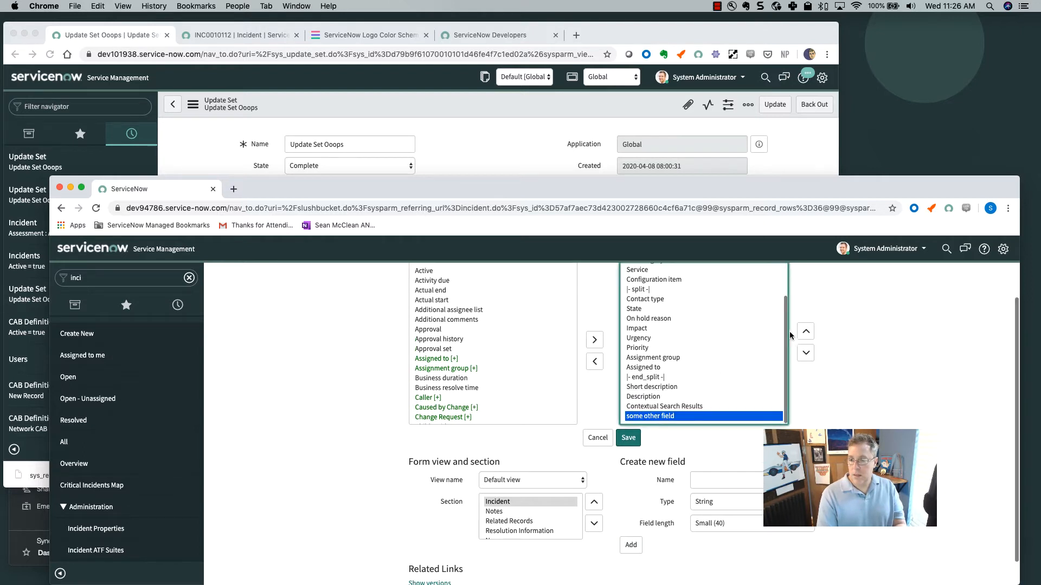
click(806, 332)
double_click(806, 332)
click(806, 332)
double_click(805, 332)
click(805, 332)
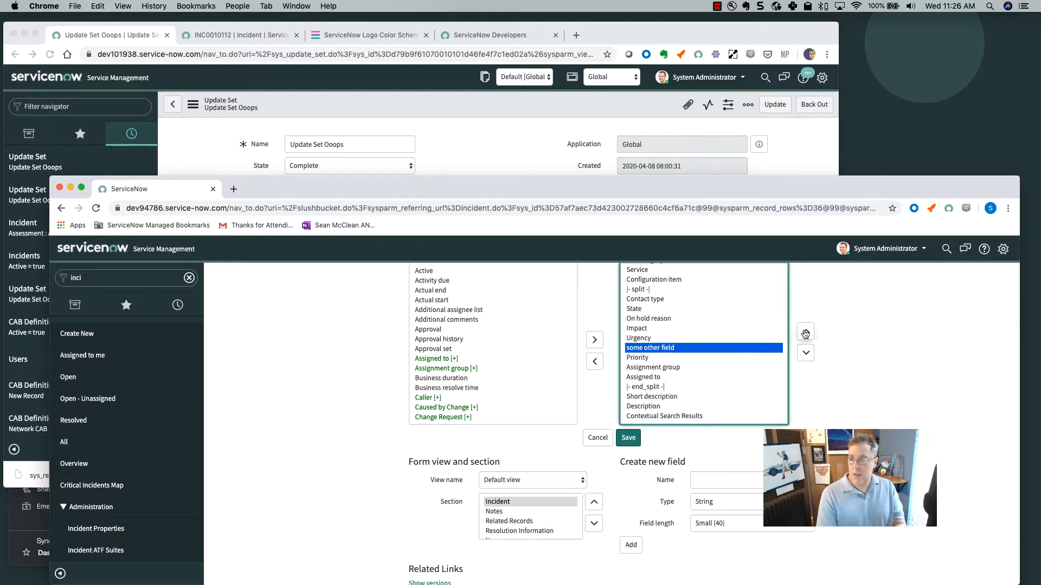
double_click(806, 333)
double_click(806, 332)
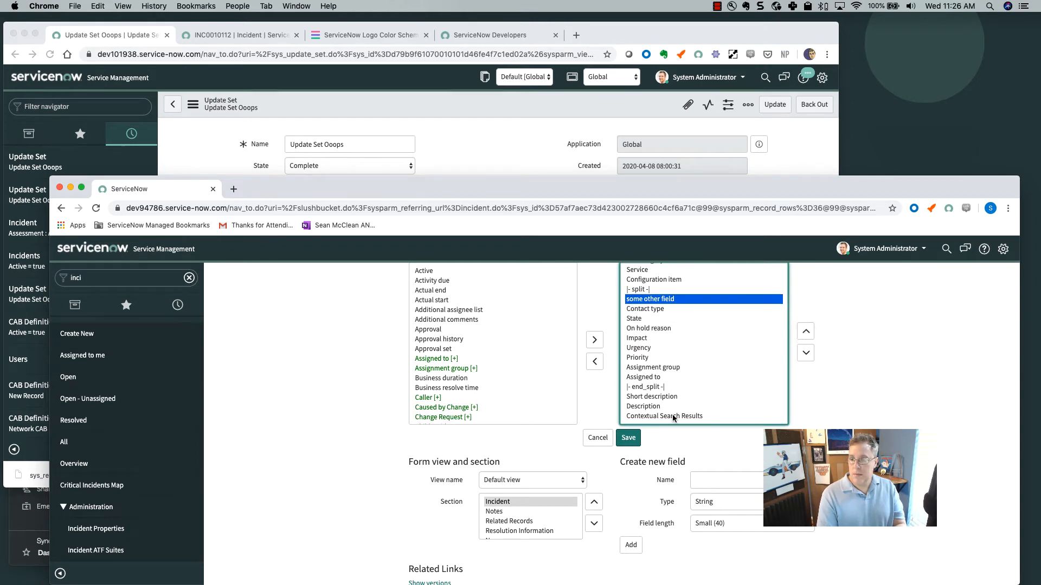
click(629, 439)
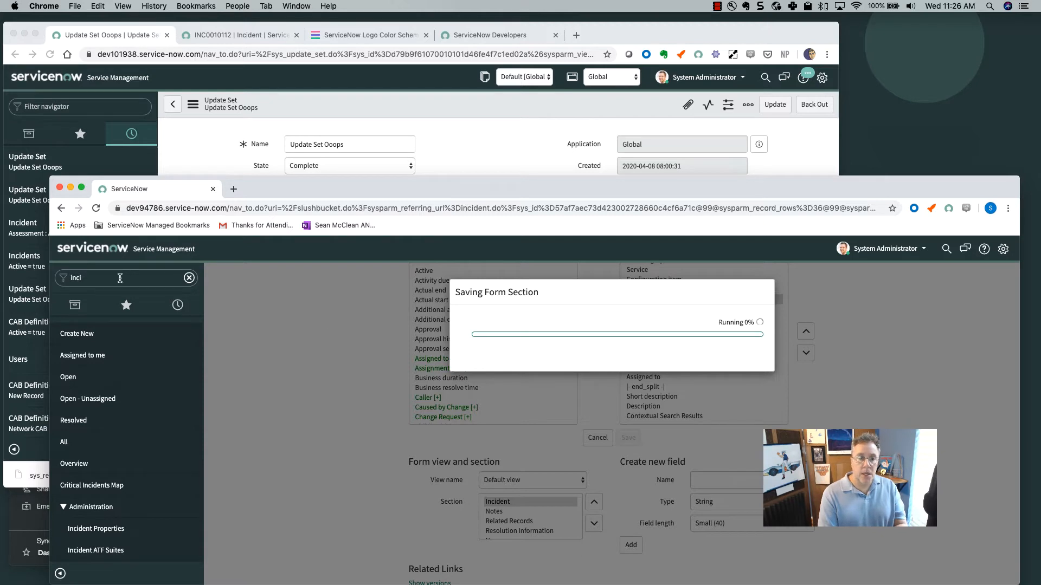
click(116, 279)
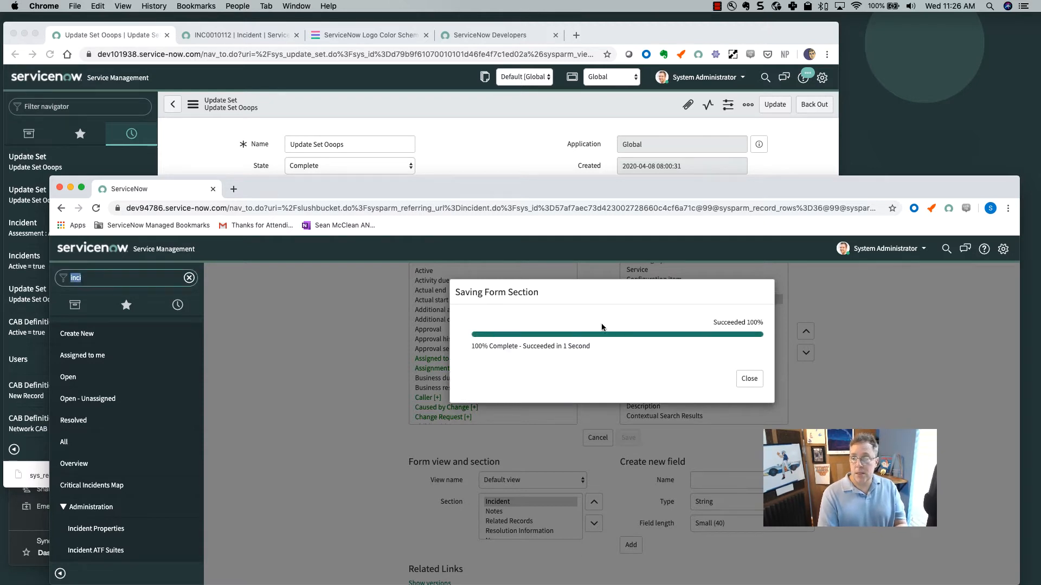
click(749, 379)
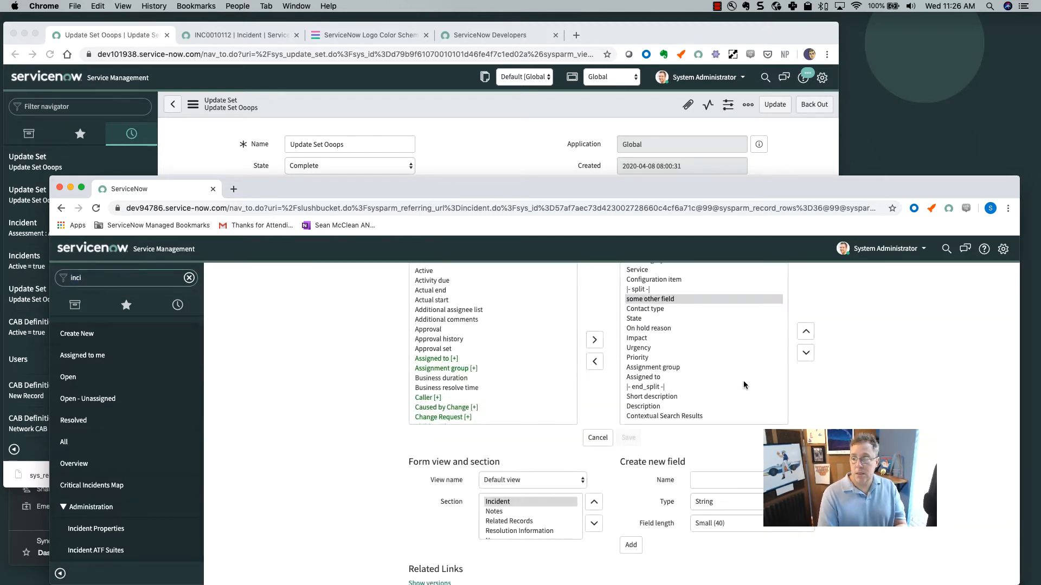
click(102, 278)
Import Update Set Ooops.xml from Downloads via Retrieved Update Sets' Import Update Set from XML.
text(r)
key(BackSpace)
key(BackSpace)
key(BackSpace)
key(BackSpace)
key(BackSpace)
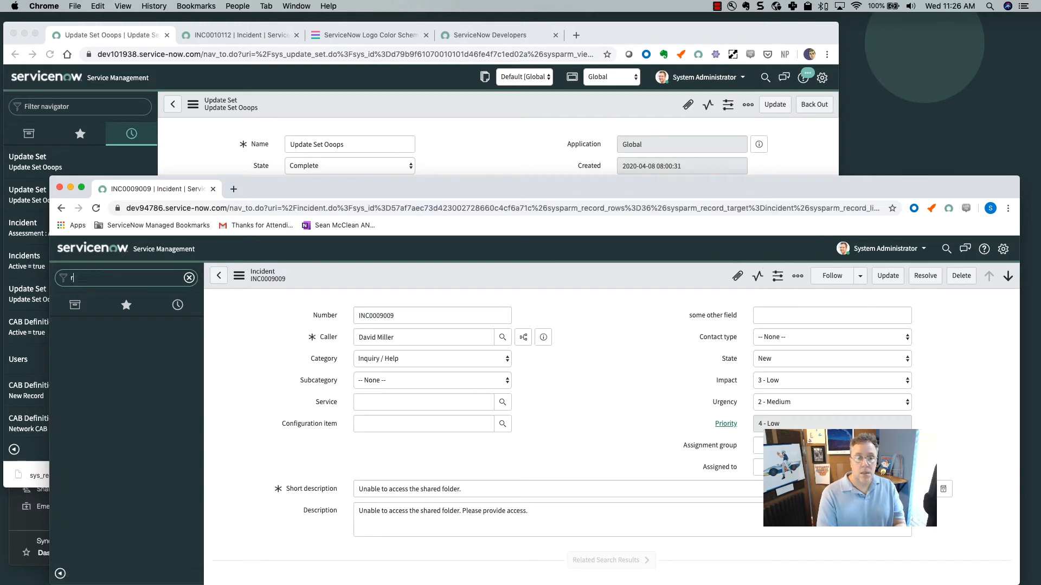
text(retrie)
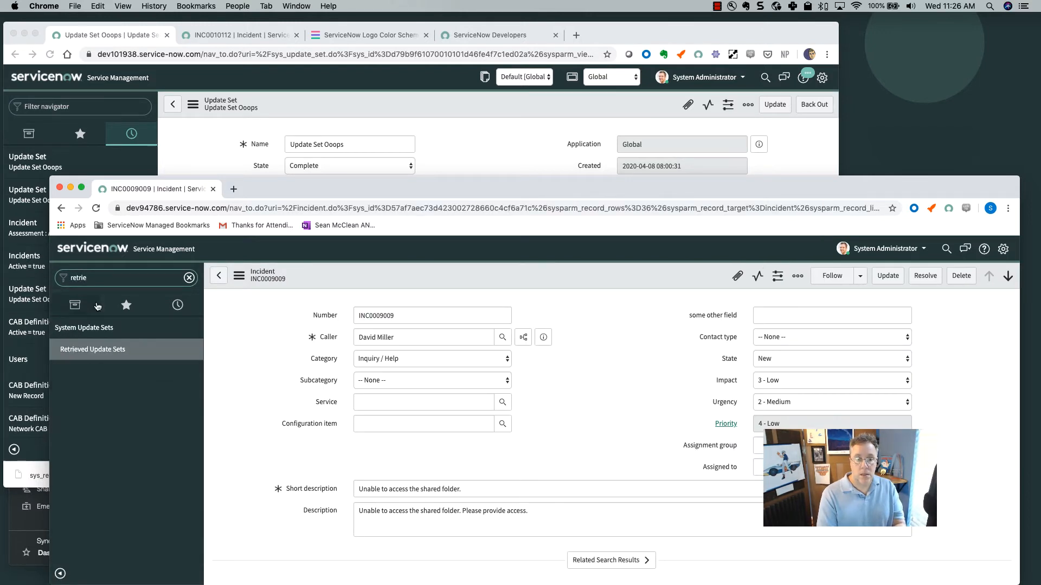
click(99, 350)
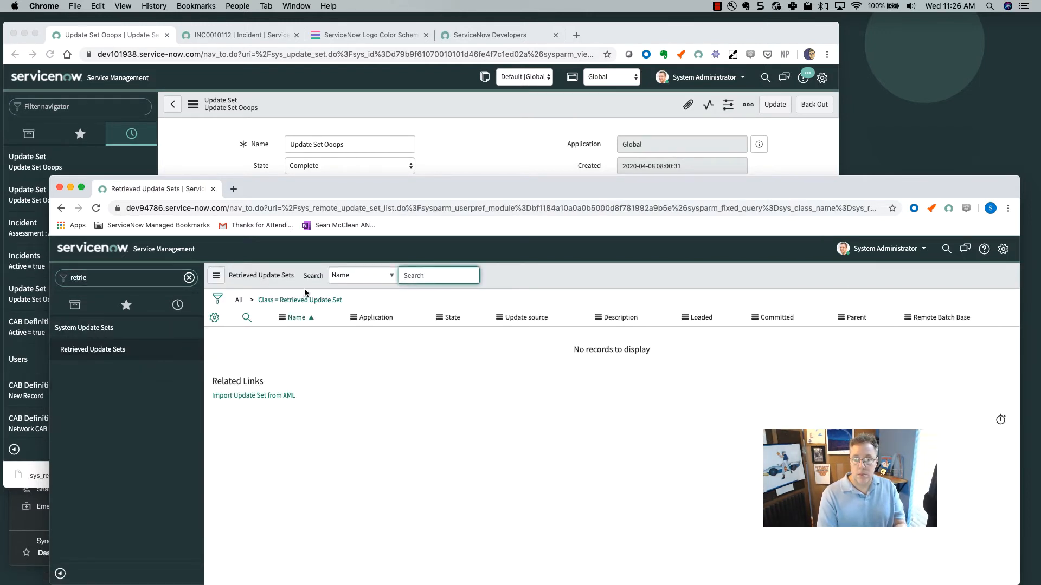
click(254, 395)
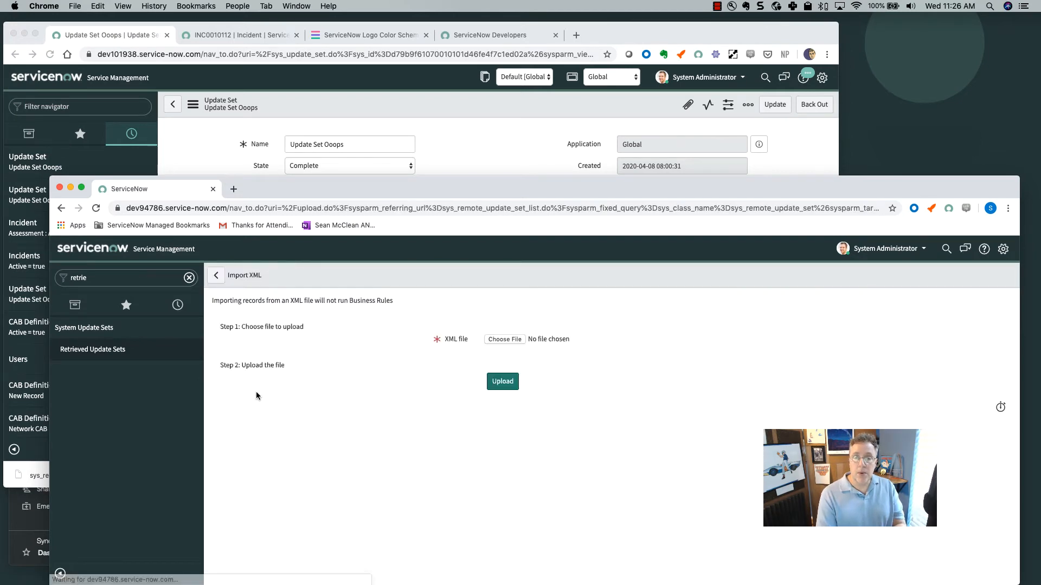
click(513, 342)
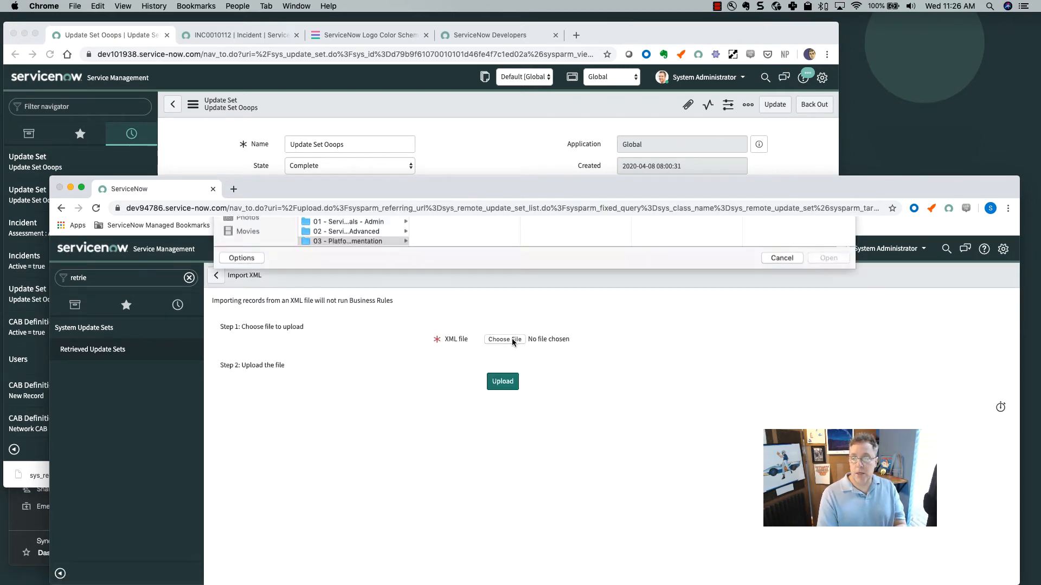
click(249, 304)
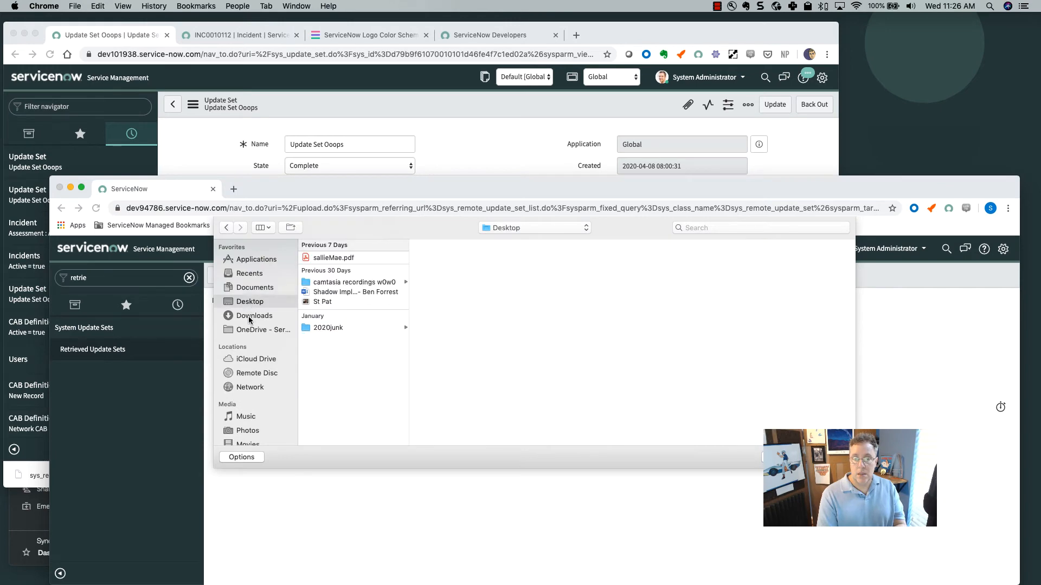
click(251, 317)
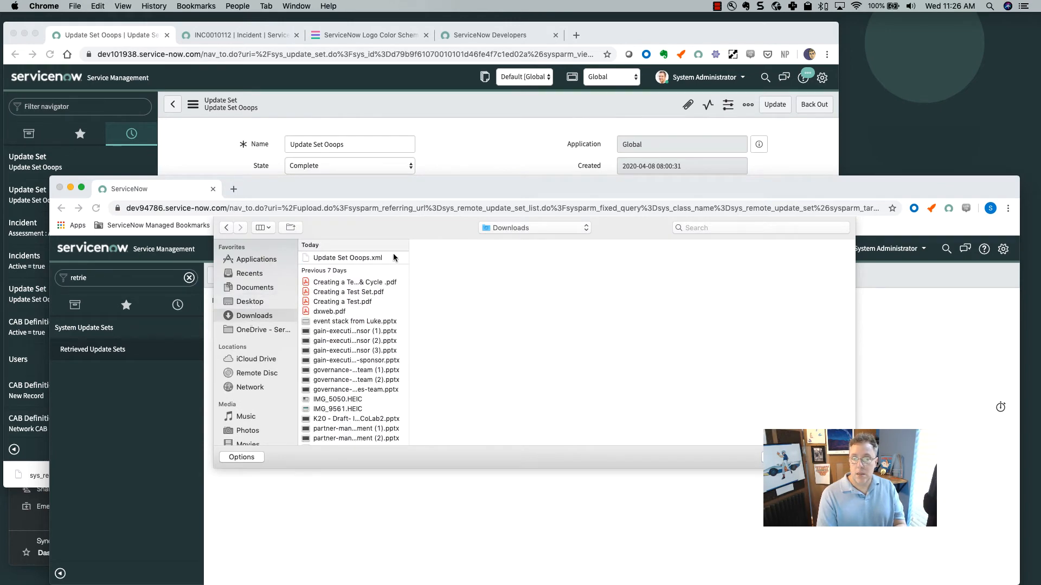
click(358, 260)
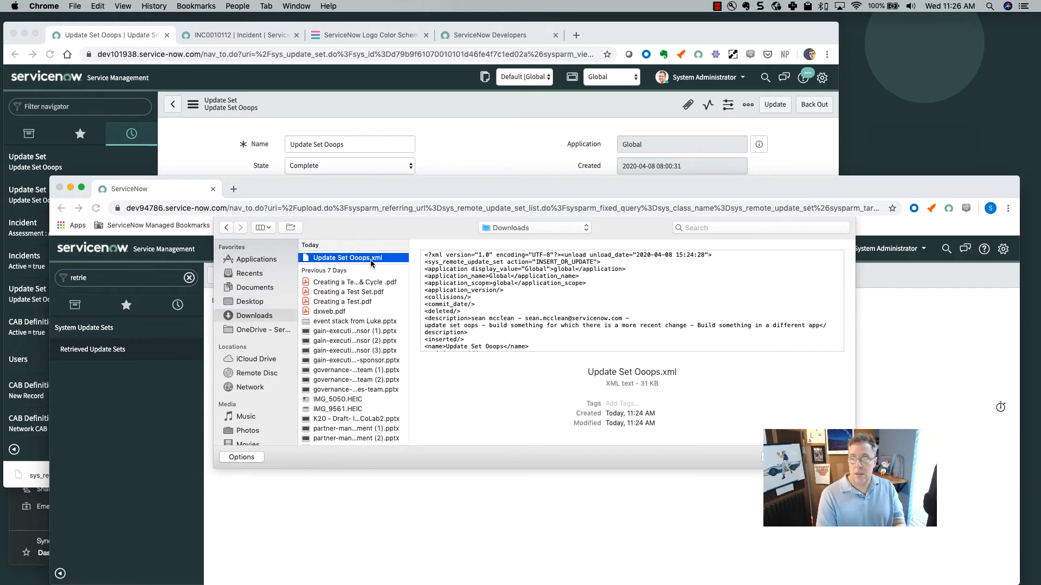
double_click(357, 259)
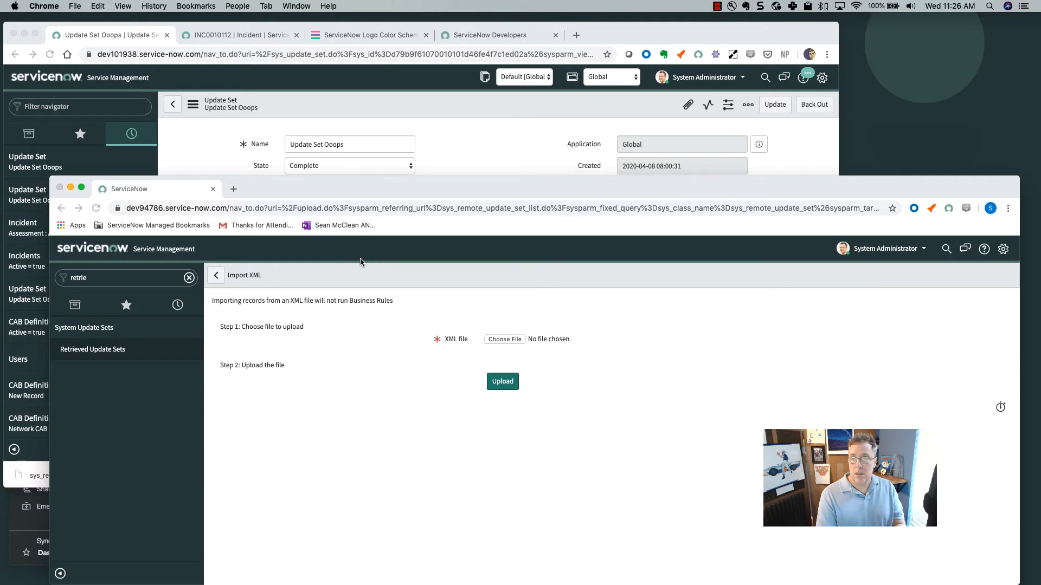
click(501, 381)
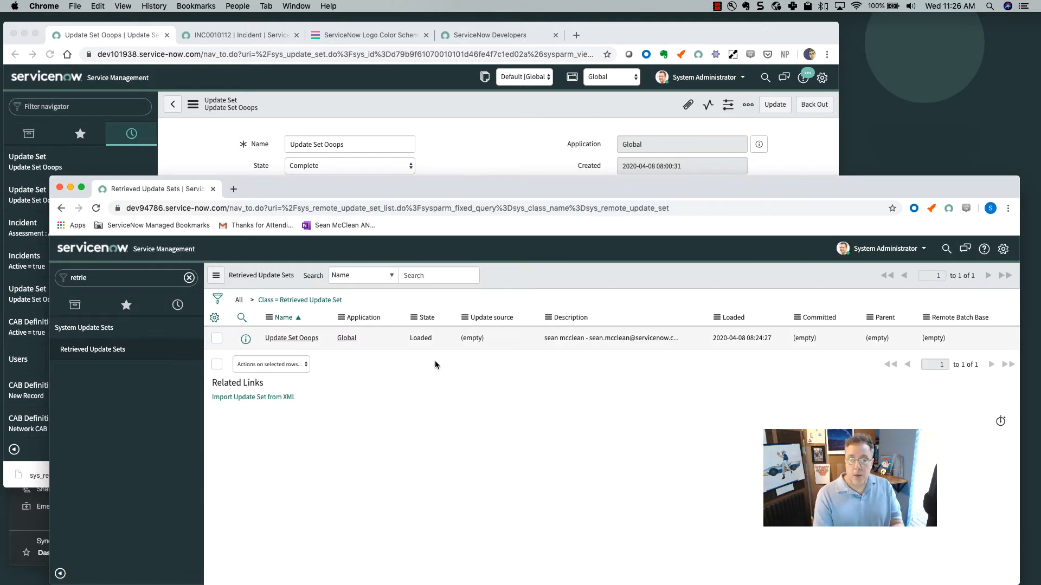
Open retrieved Update Set Ooops and preview its sys_documentation field label customer update.
click(293, 340)
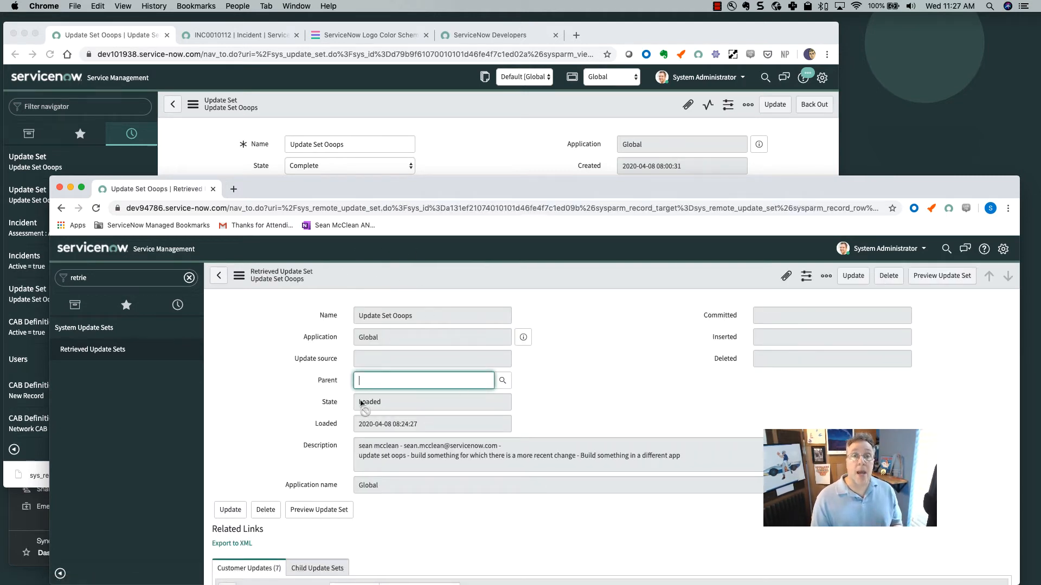
scroll(360, 445, down, 5)
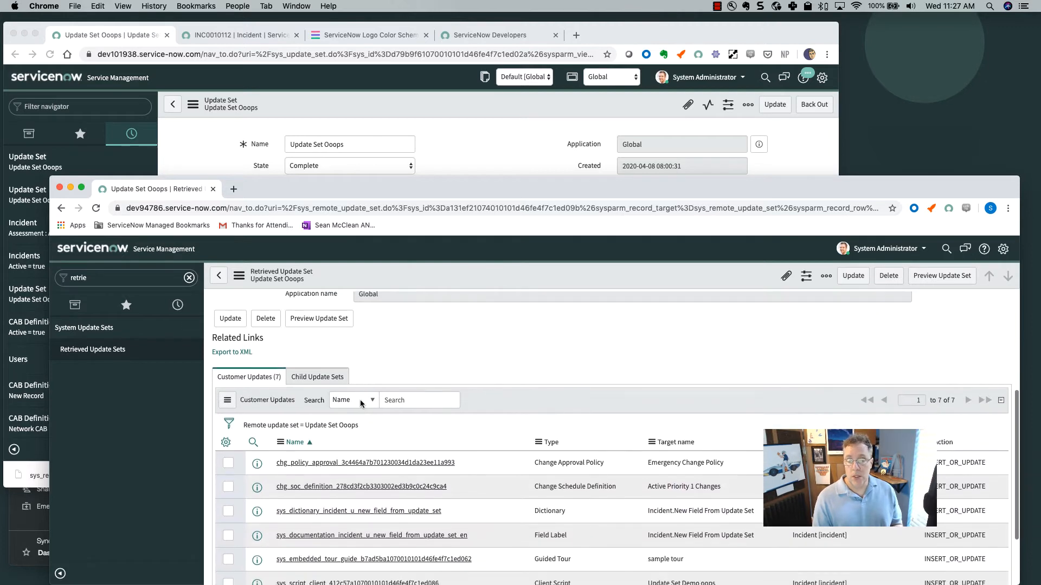
scroll(358, 492, down, 2)
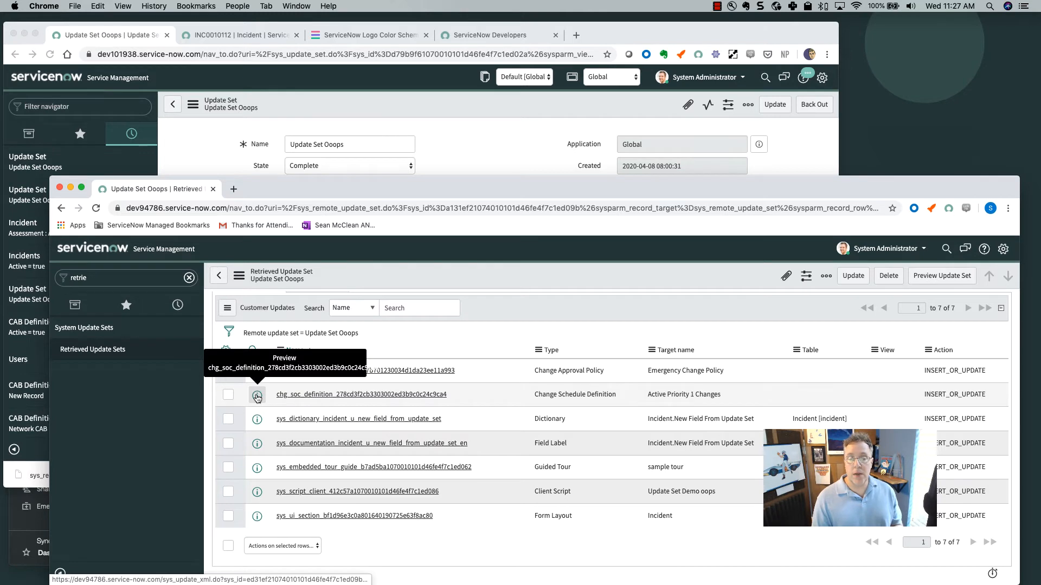
click(257, 445)
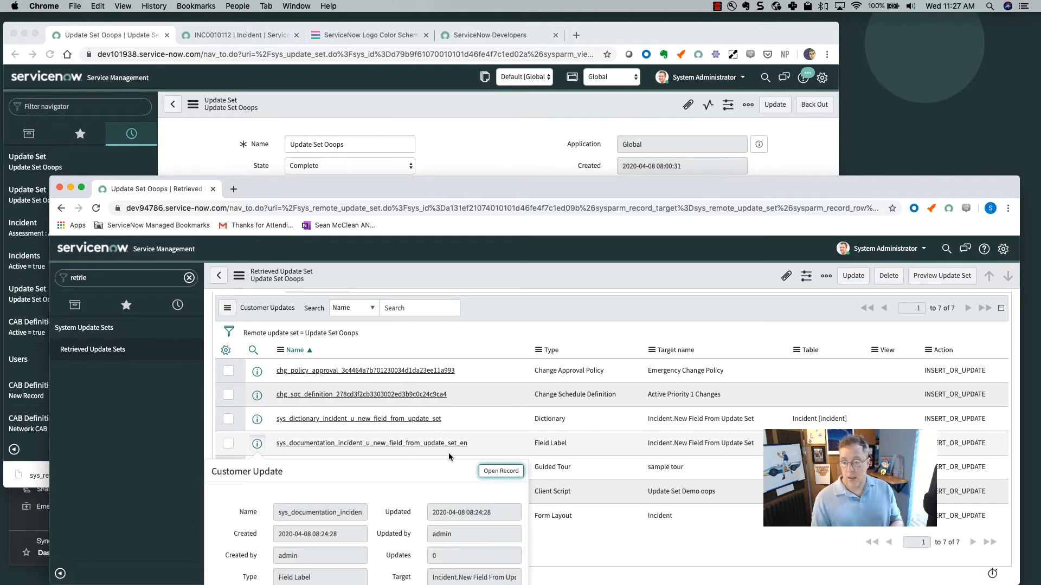
Open the Field Label update record and review its Payload XML document, then close it.
click(508, 472)
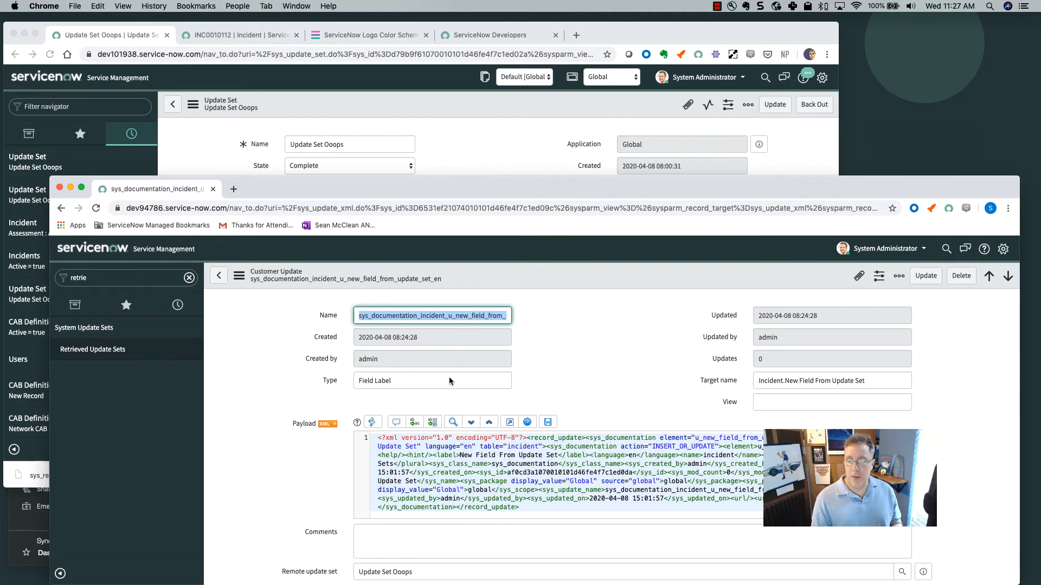
click(325, 425)
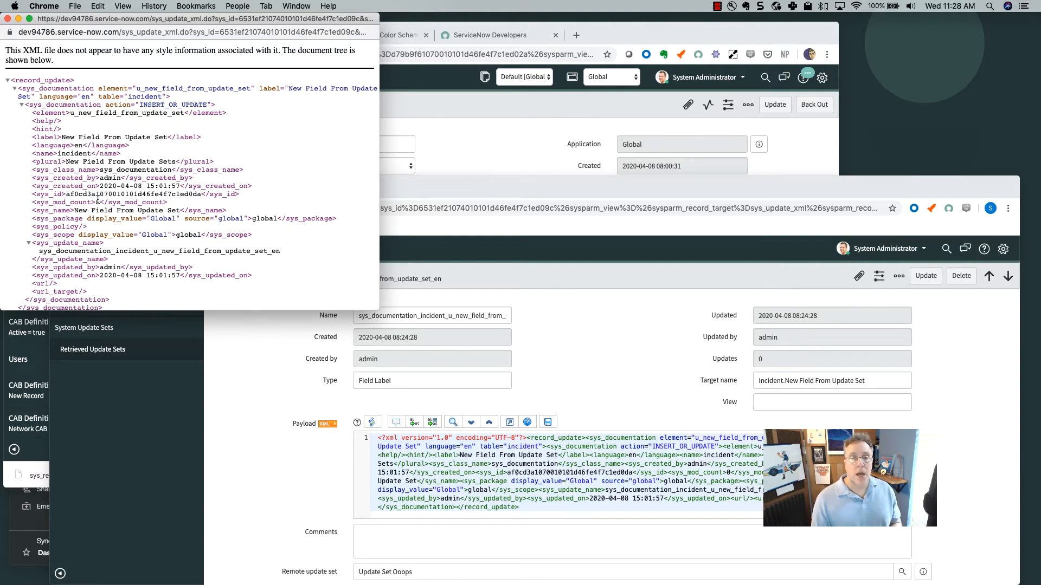
scroll(98, 201, down, 1)
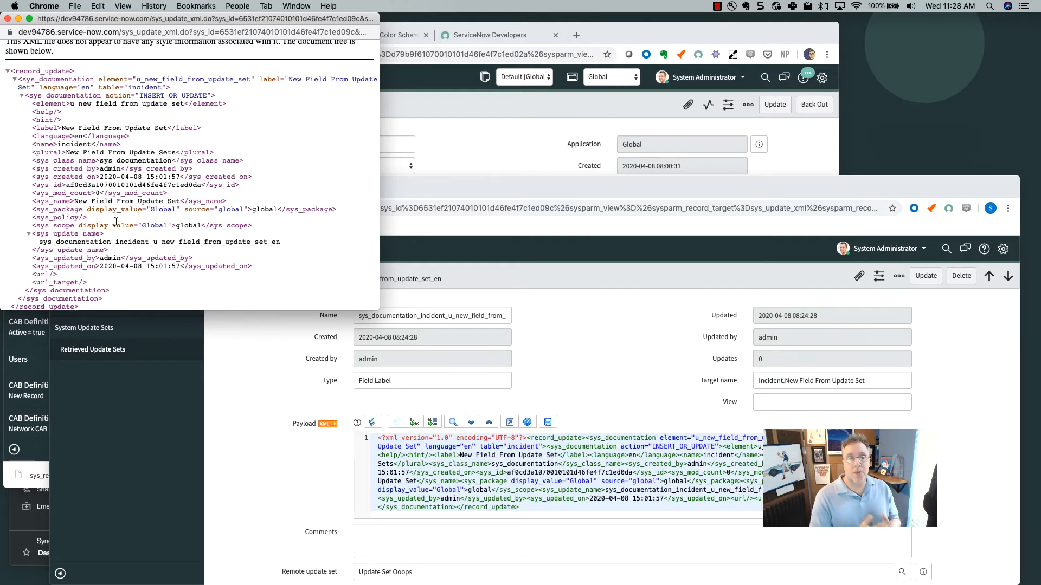
click(7, 19)
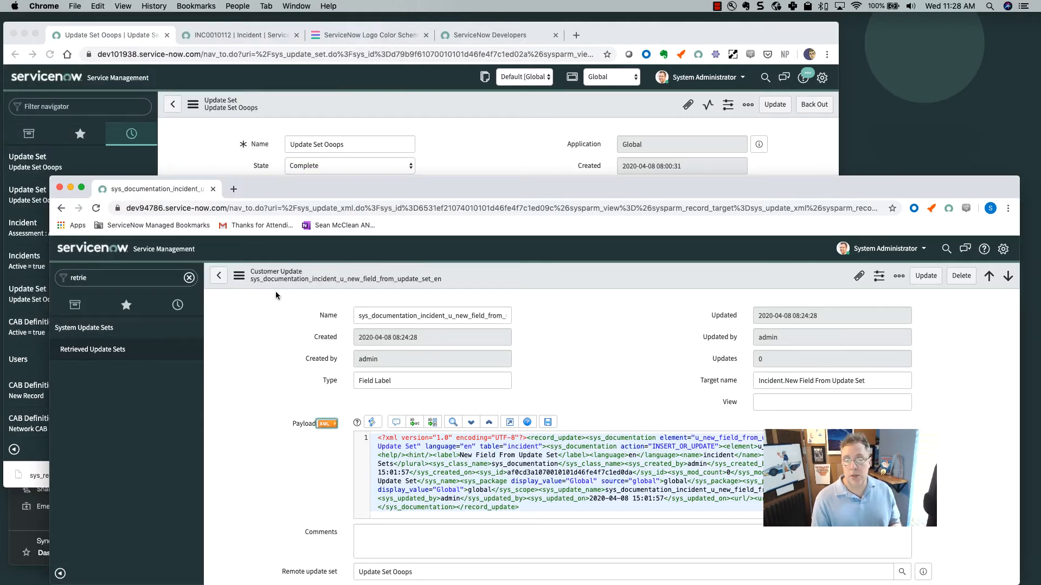
Preview Update Set Ooops and compare the conflicting local and remote sys_ui_section updates.
click(219, 276)
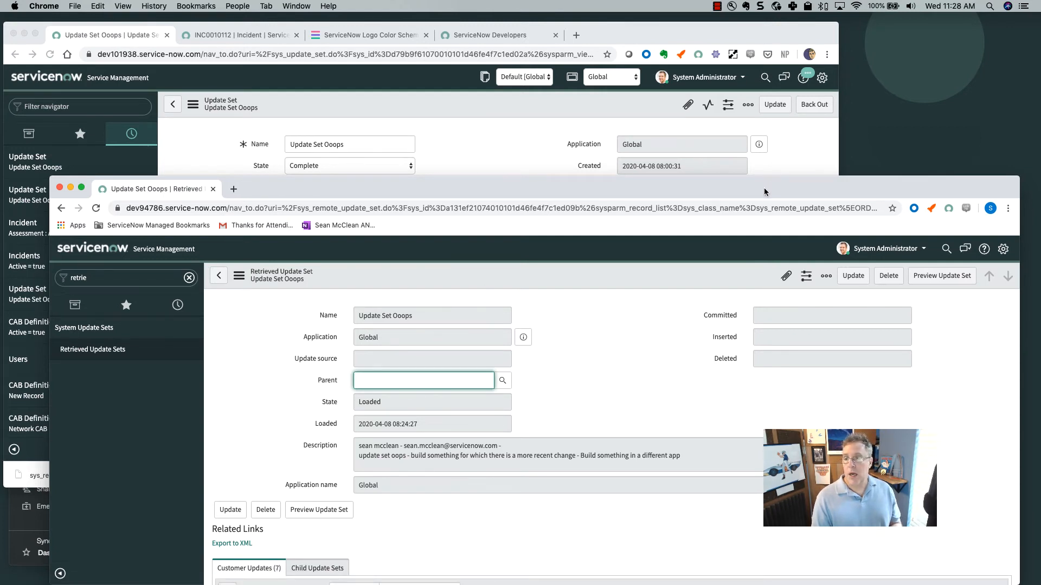
mouse_move(764, 192)
mouse_down()
mouse_move(749, 131)
mouse_move(747, 180)
mouse_up()
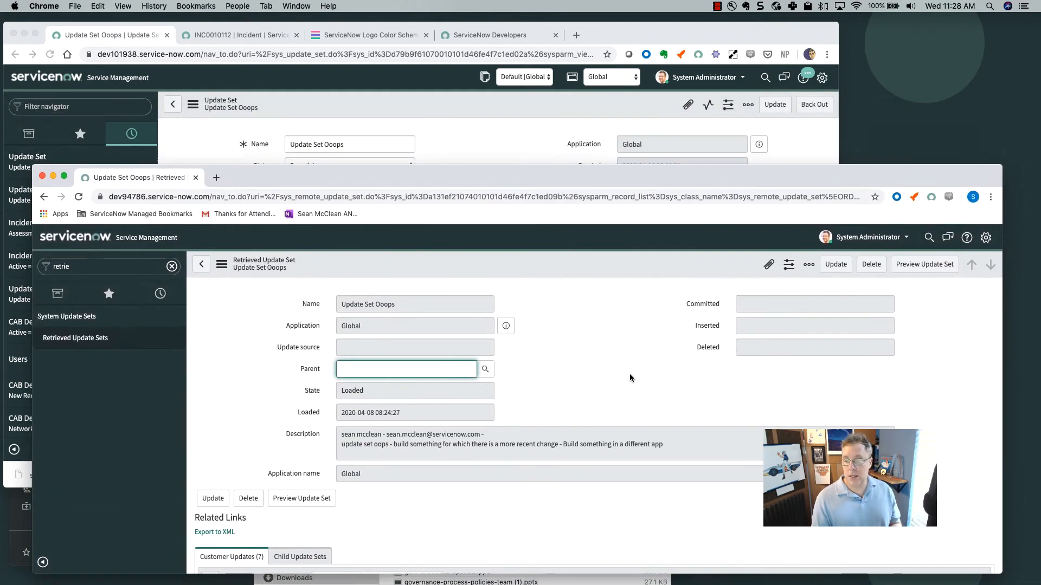
click(920, 266)
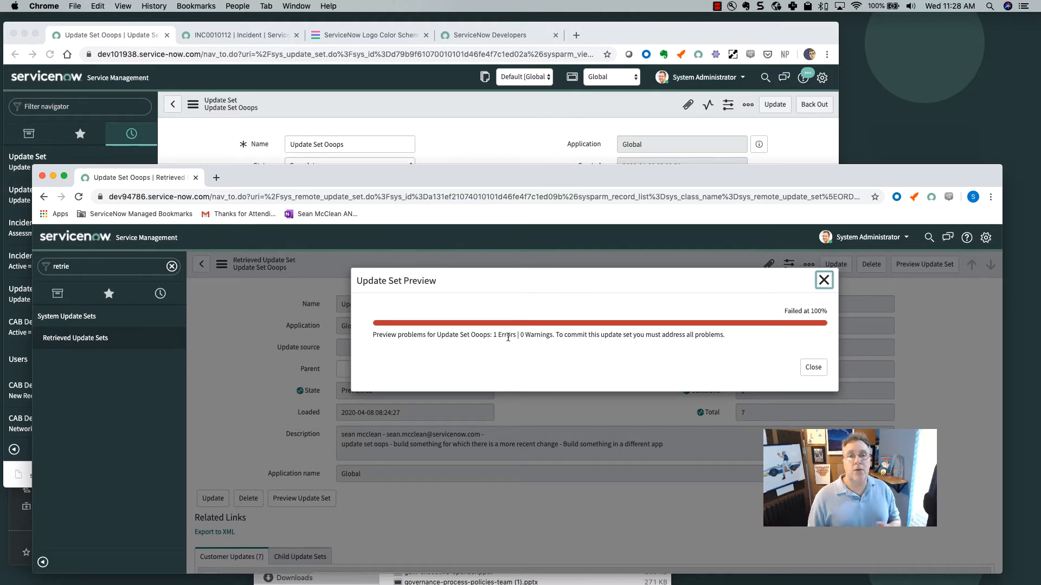
click(814, 372)
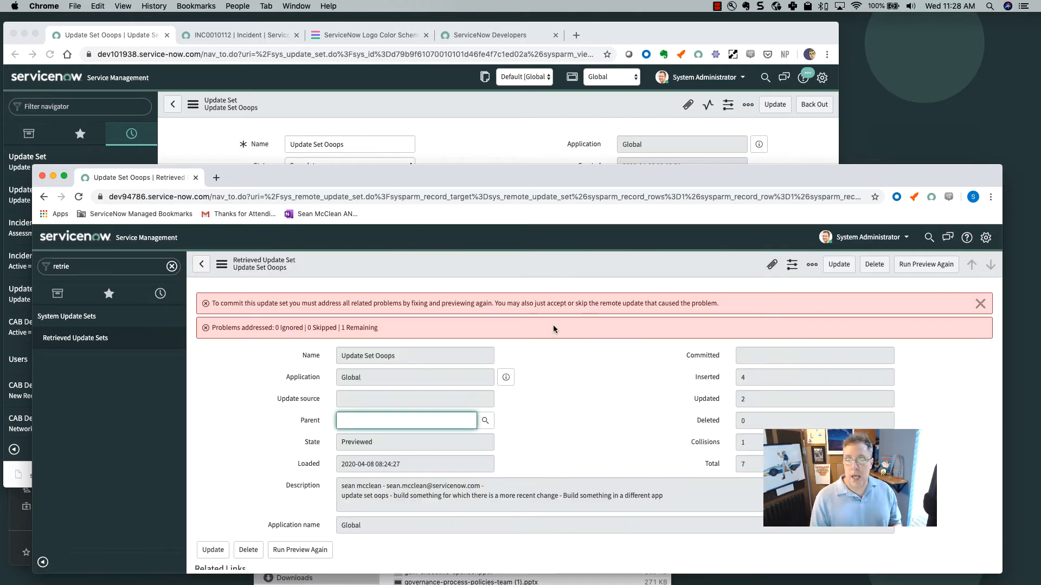
scroll(517, 398, down, 5)
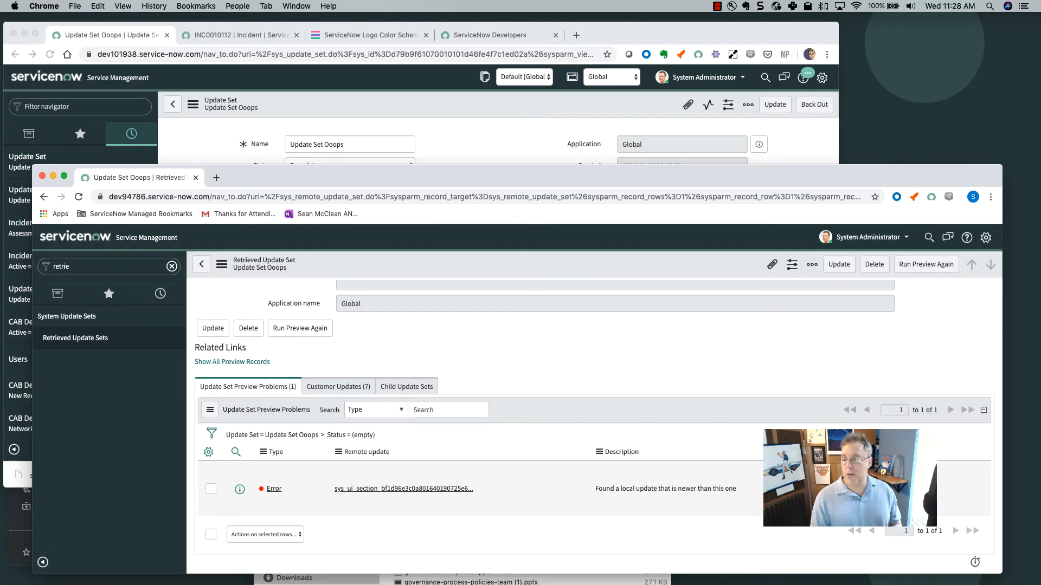
click(862, 489)
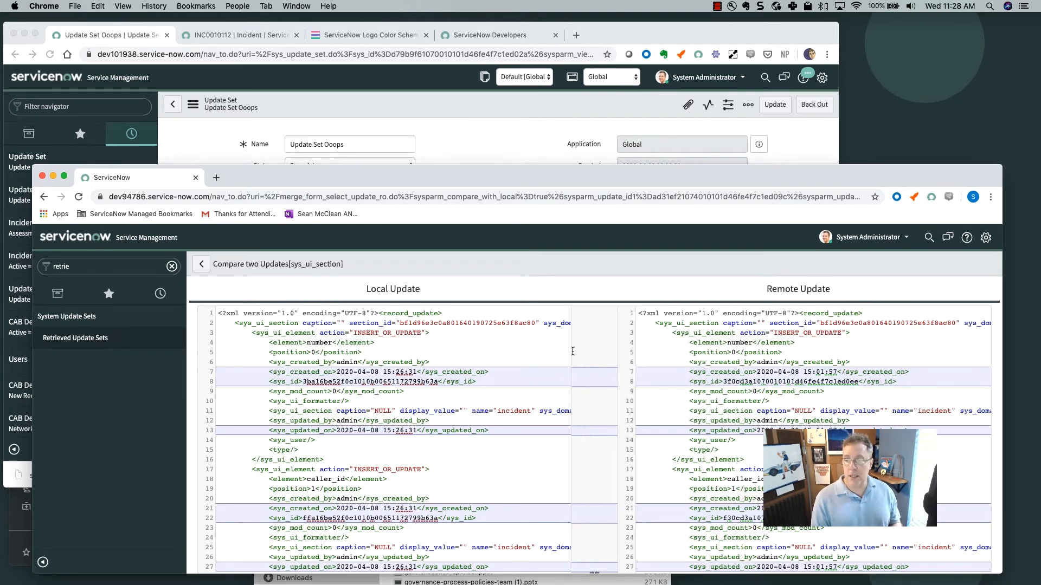
Compare the Local and Remote form layout versions, then return to Update Set Ooops' Preview Problems.
scroll(538, 393, down, 3)
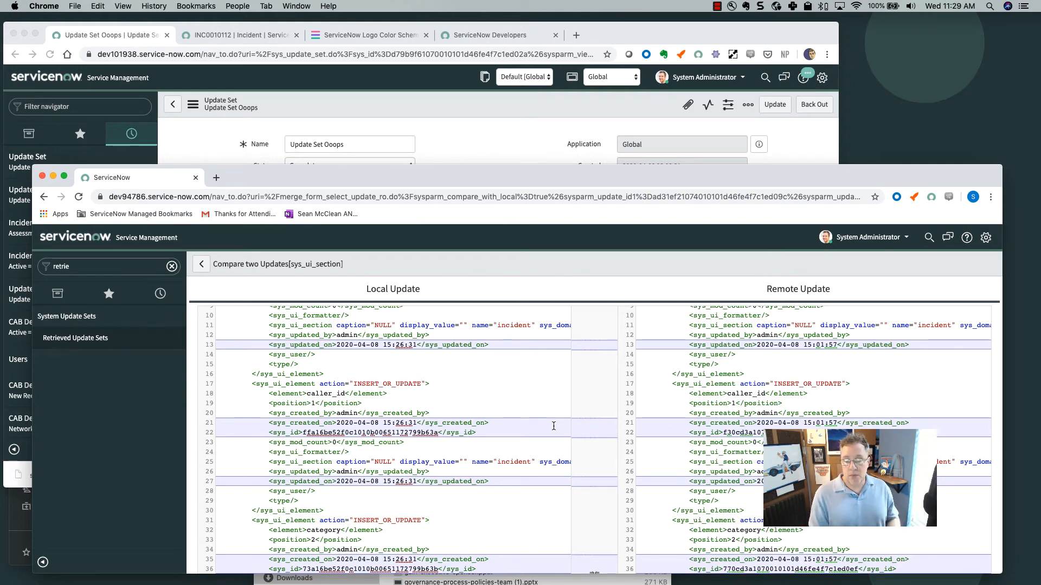
scroll(720, 445, down, 15)
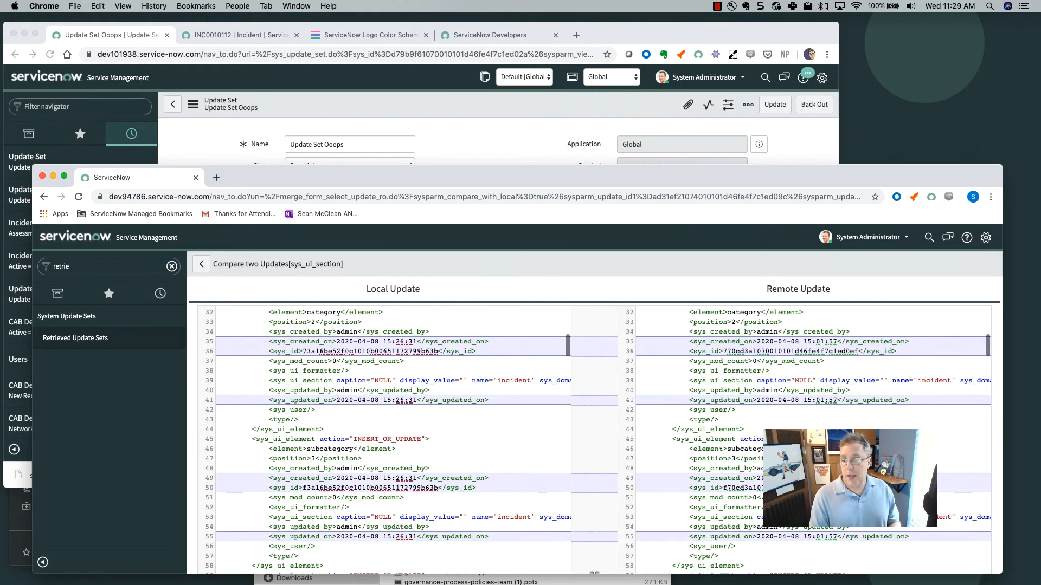
scroll(720, 445, down, 20)
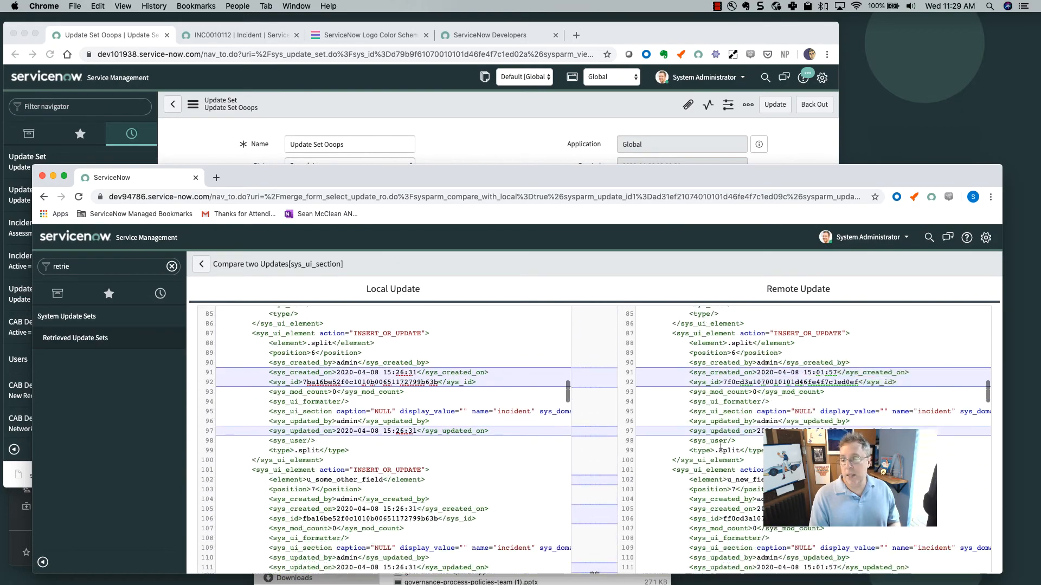
scroll(720, 445, up, 20)
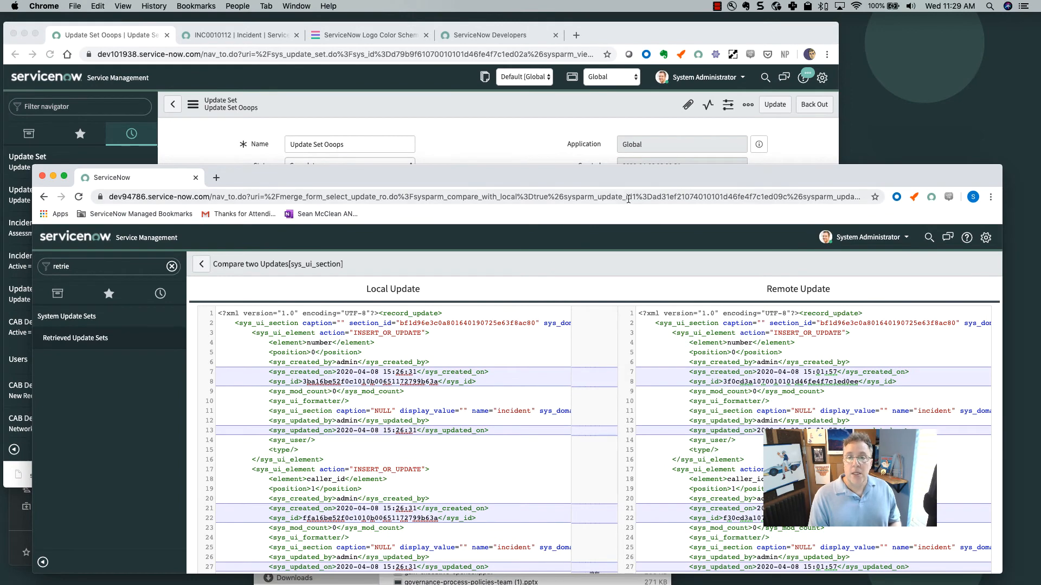
click(201, 264)
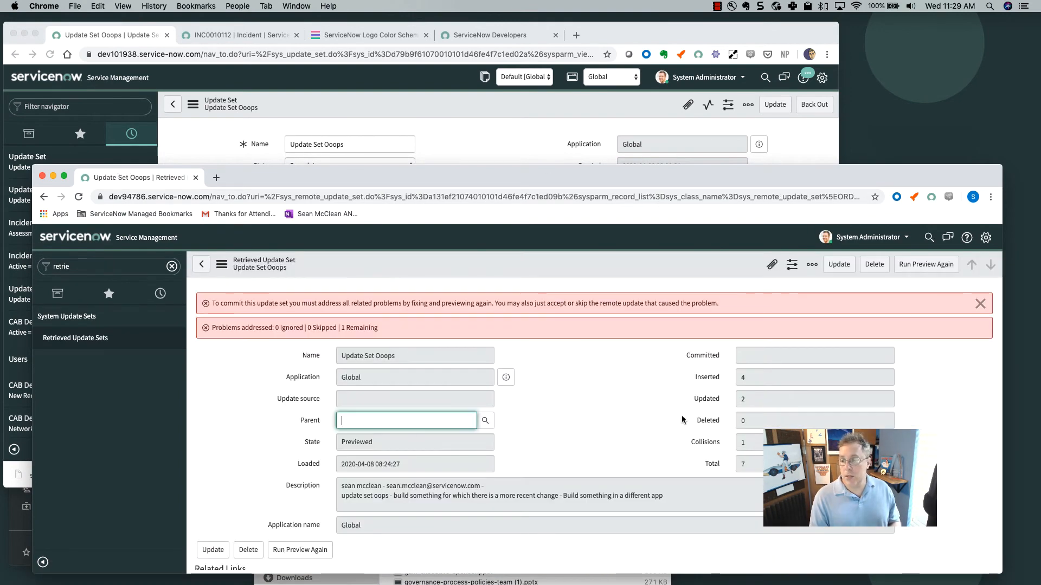
scroll(656, 412, down, 5)
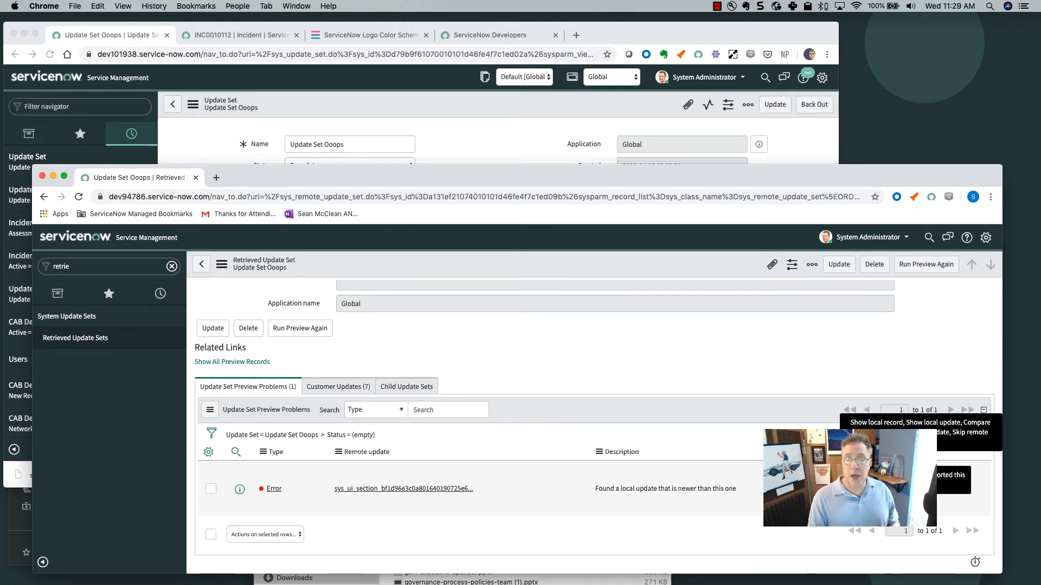
Resolve the form layout error, rerun the preview, and address the remaining preview error.
click(335, 391)
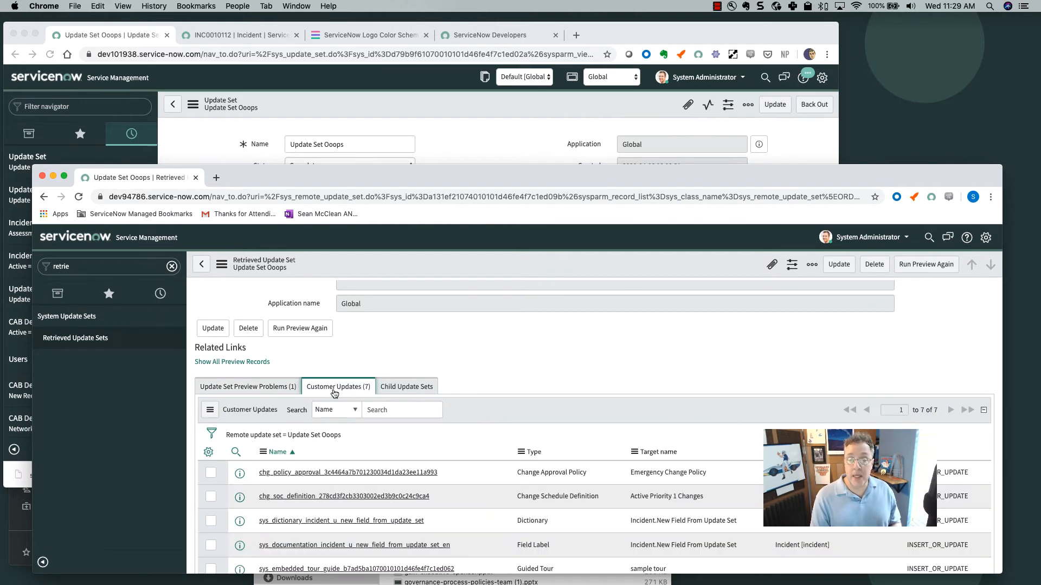
click(248, 386)
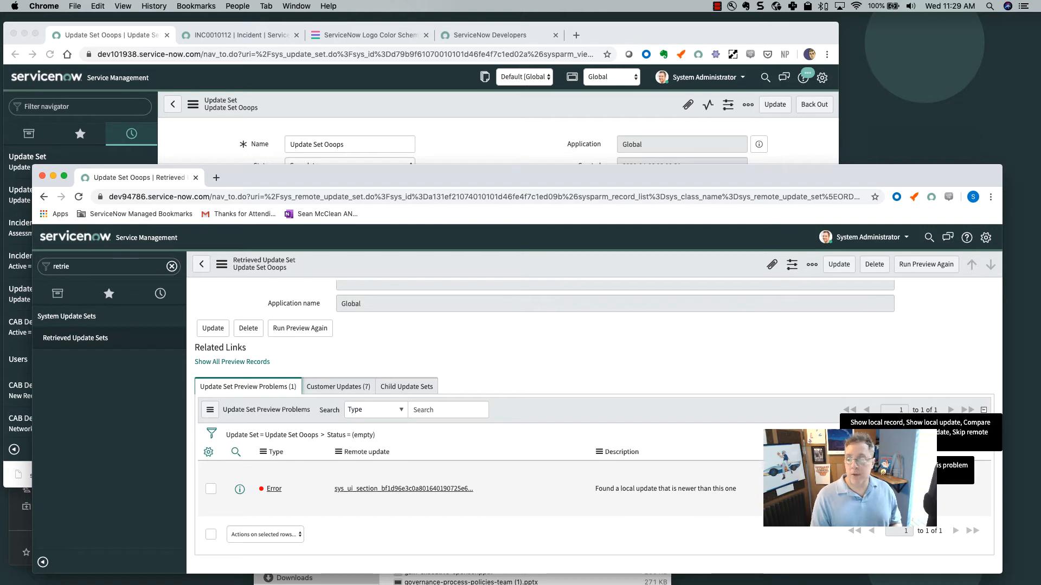
click(895, 497)
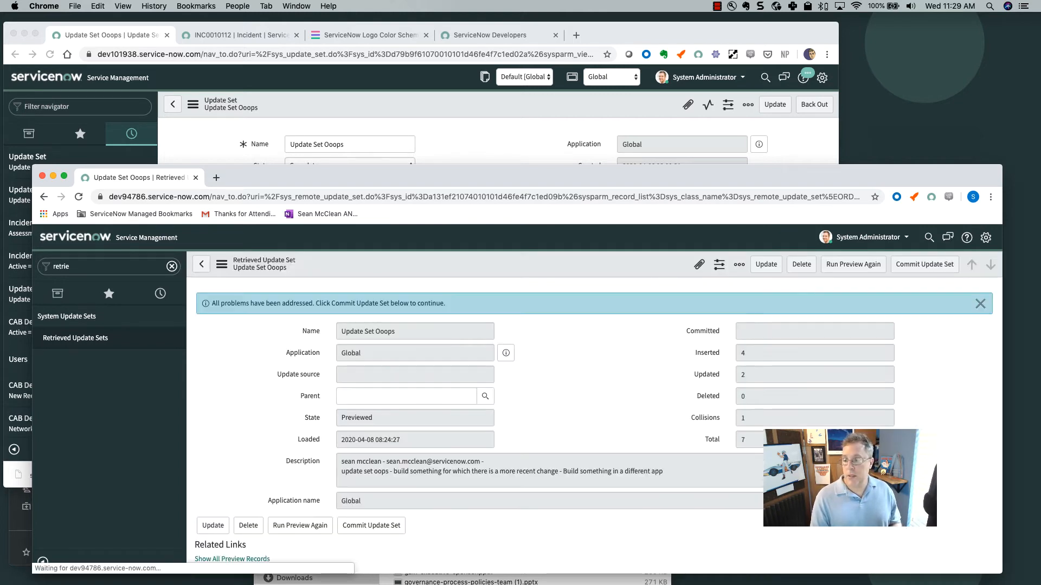
click(867, 268)
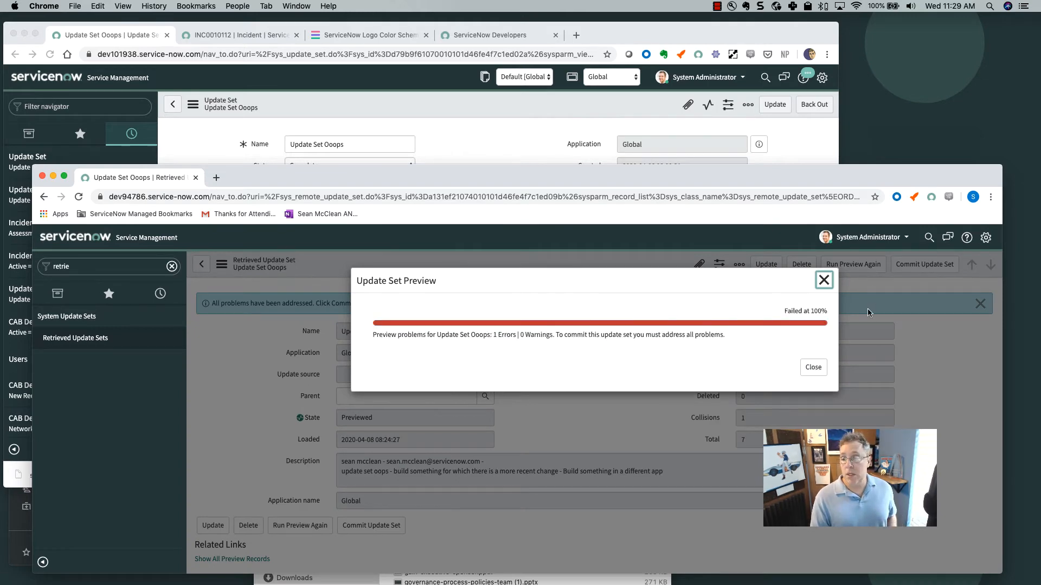
click(813, 368)
scroll(813, 373, down, 5)
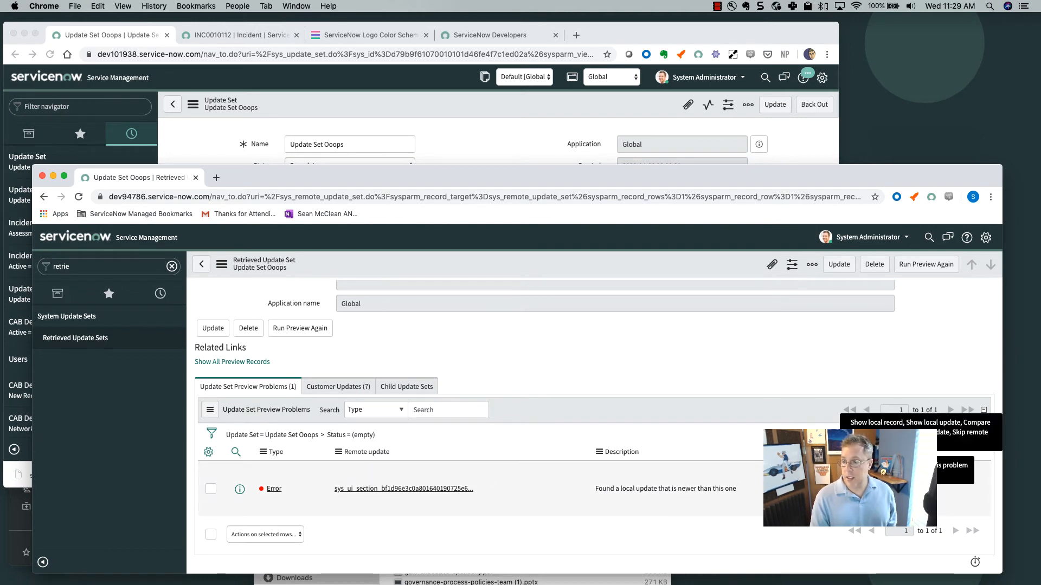
click(897, 499)
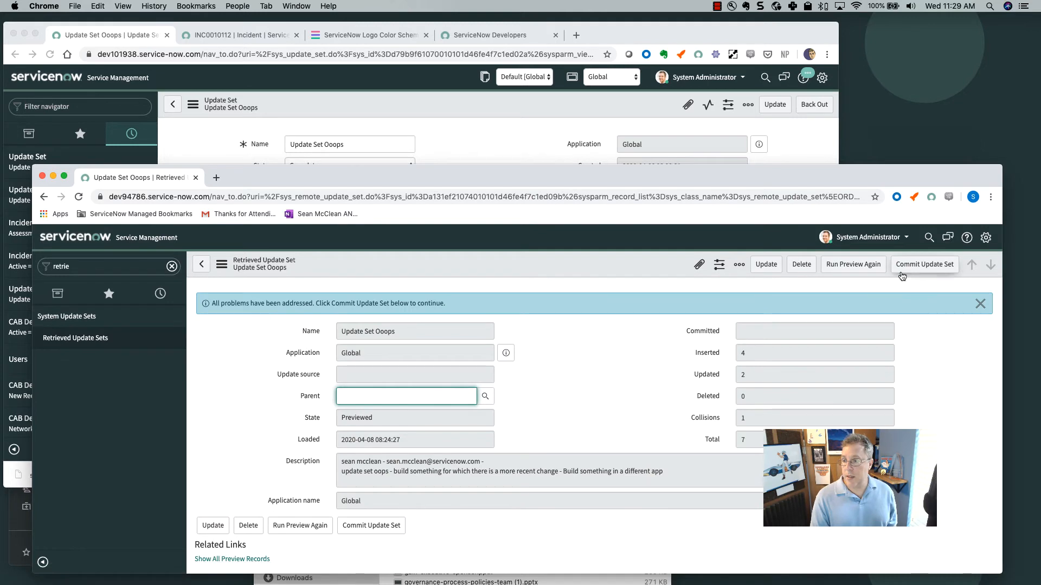
Commit Update Set Ooops and close the commit summary showing 100% success in 4 seconds.
click(911, 271)
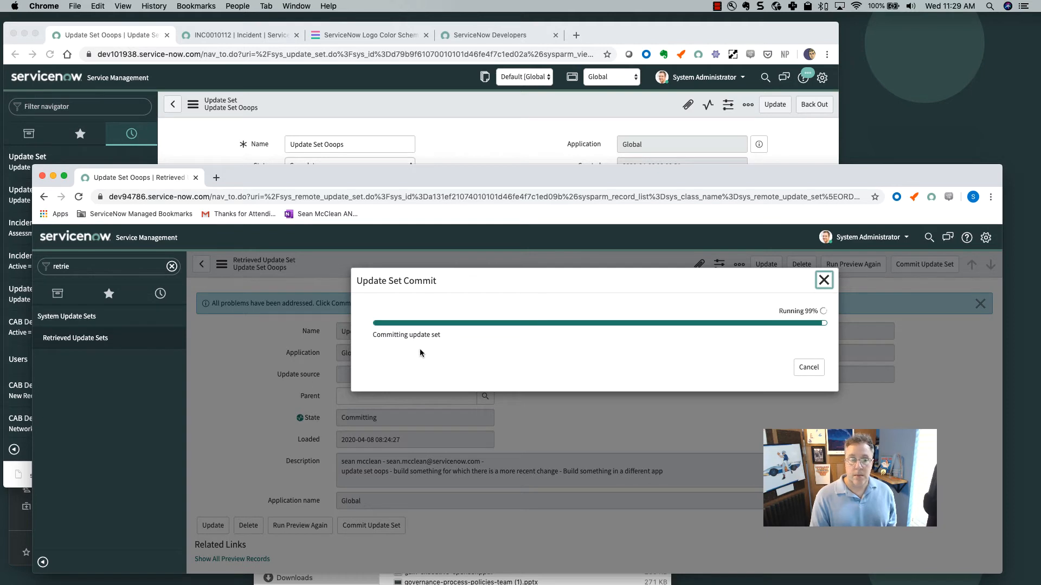
click(80, 267)
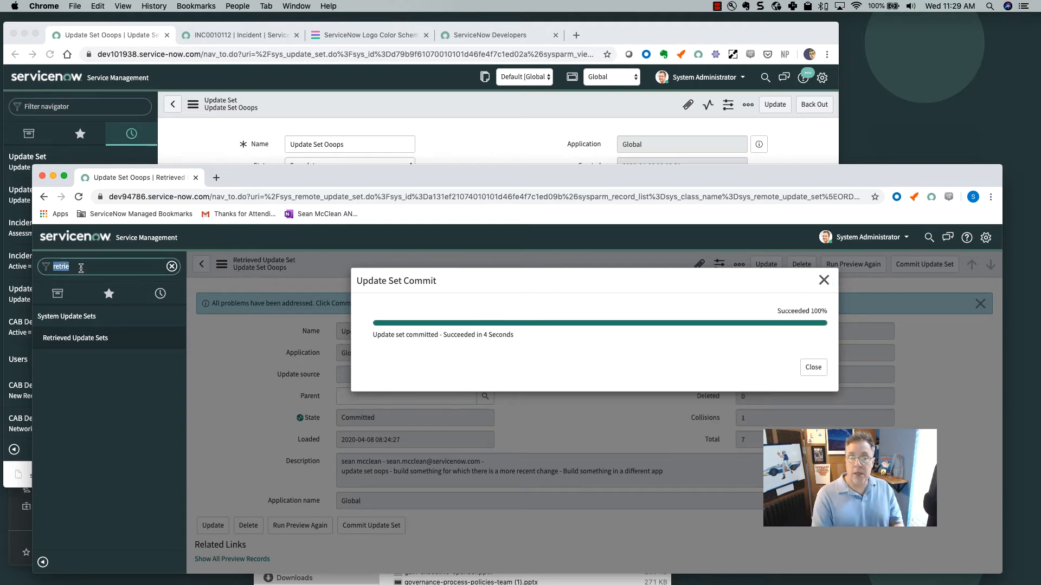
click(815, 371)
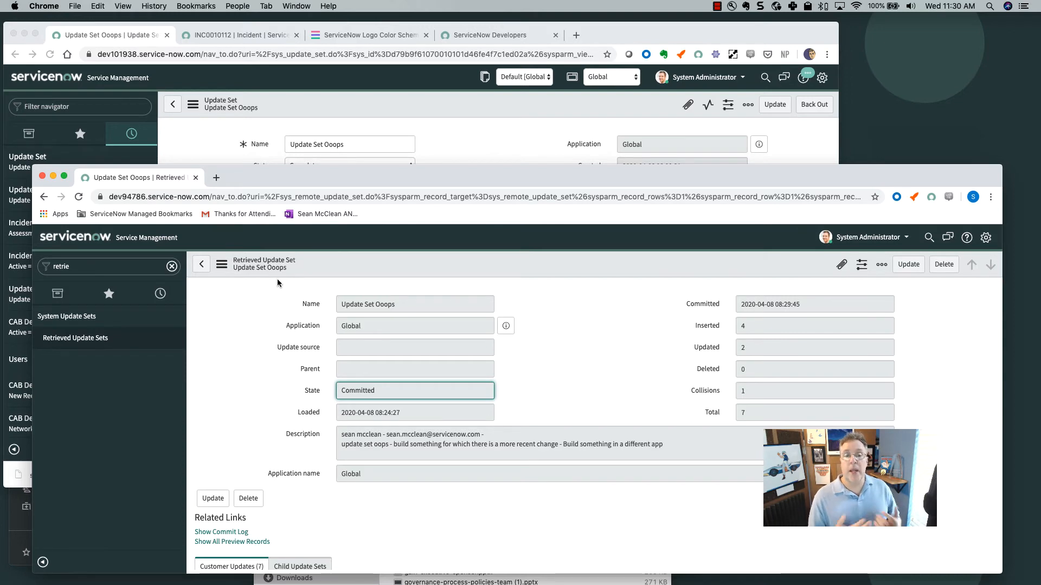
Reposition the browser window, then switch to the dev101938 window with the original Update Set Ooops.
scroll(252, 331, down, 1)
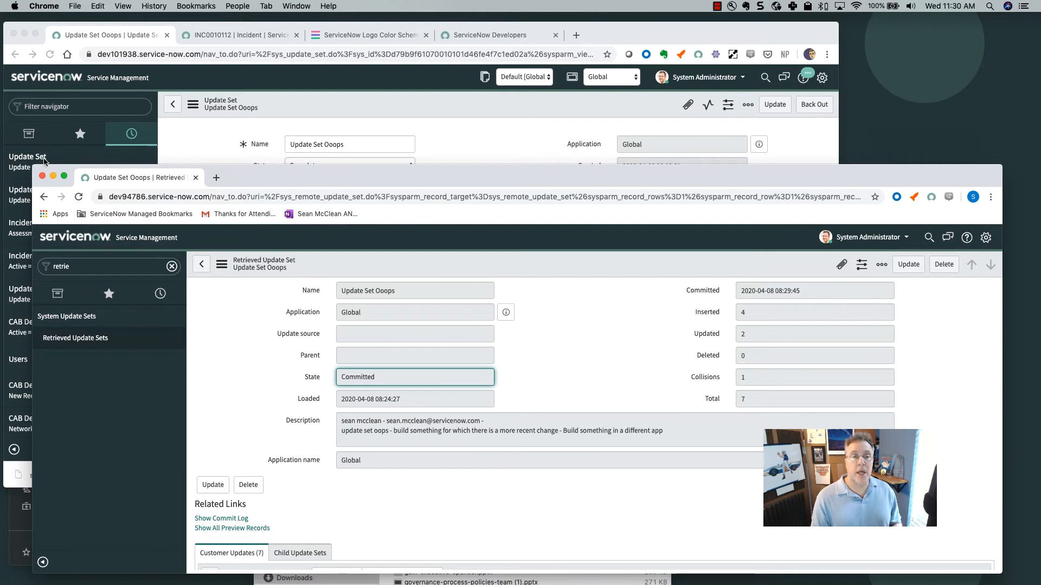
drag(33, 165, 15, 59)
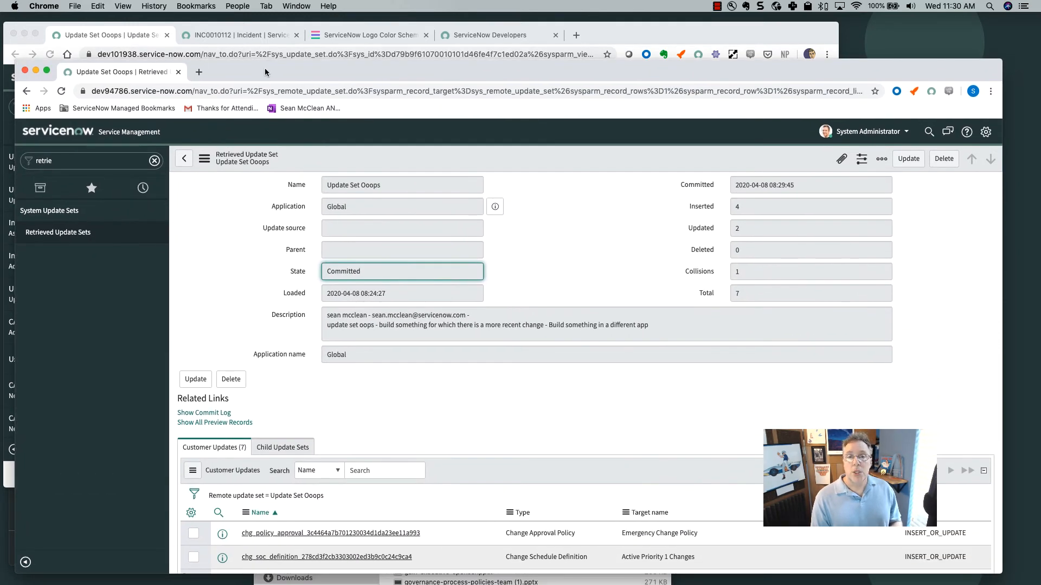
drag(266, 71, 254, 30)
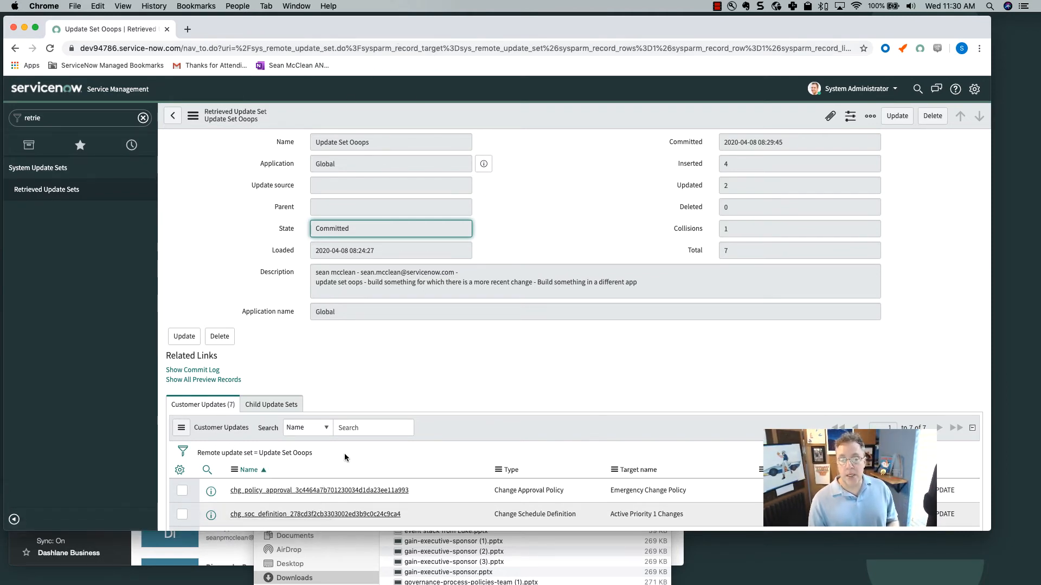
scroll(343, 453, down, 3)
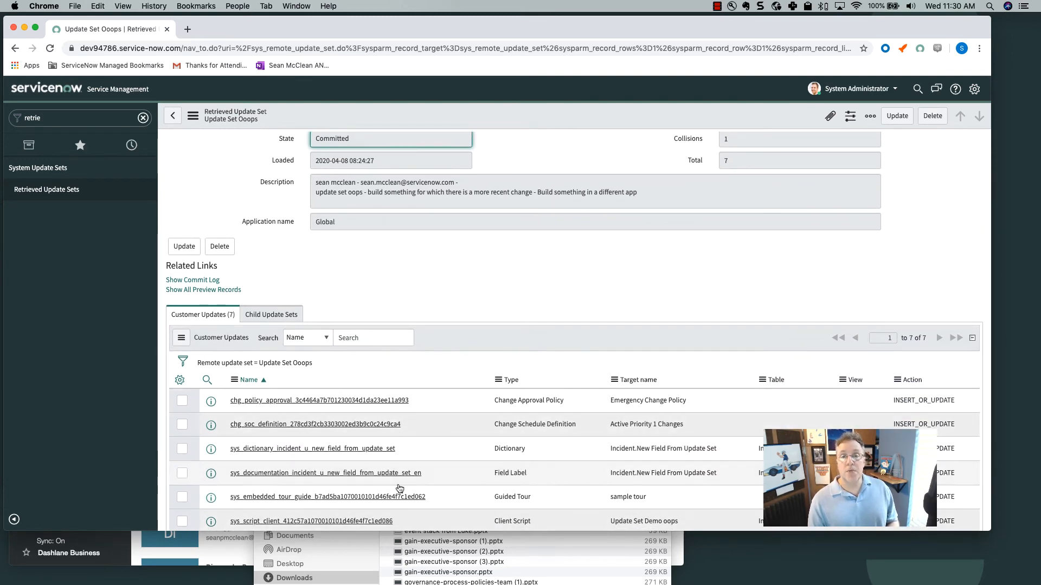
key(super+grave)
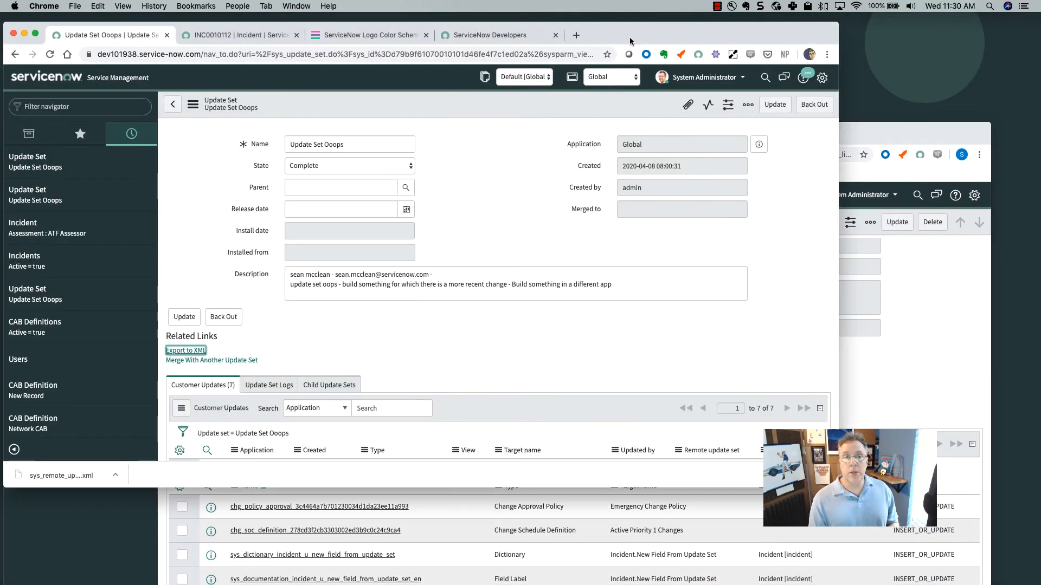
Filter the navigator for CAB, open the Network CAB definition, then bring back the dev94786 update set window.
click(101, 106)
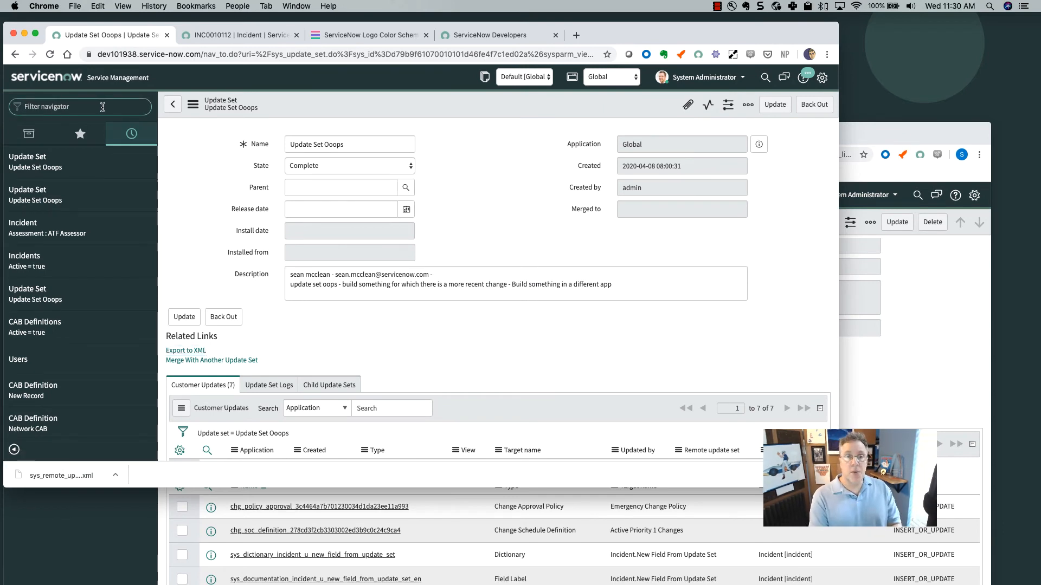
text(CAB)
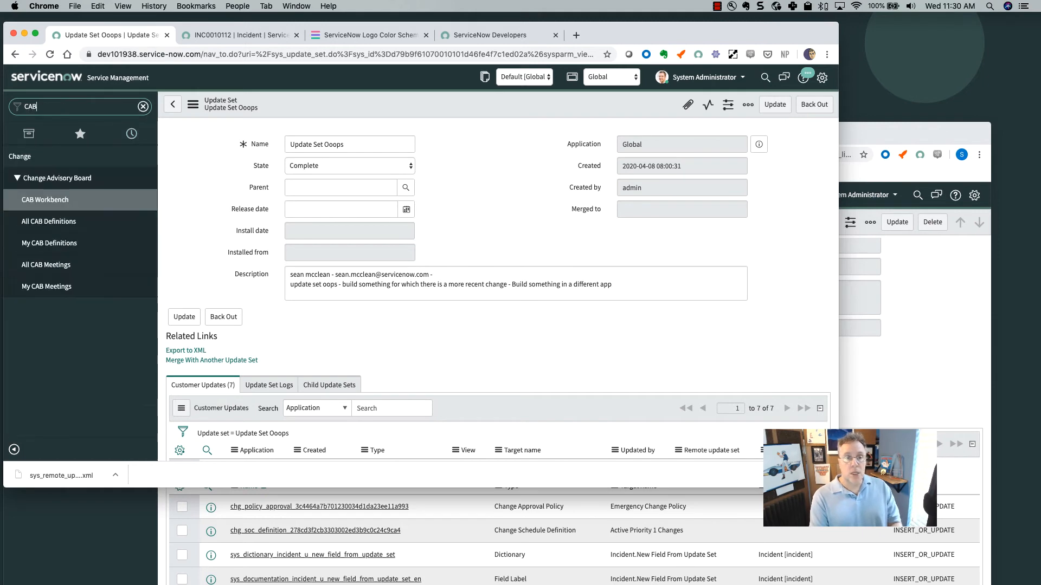
click(54, 223)
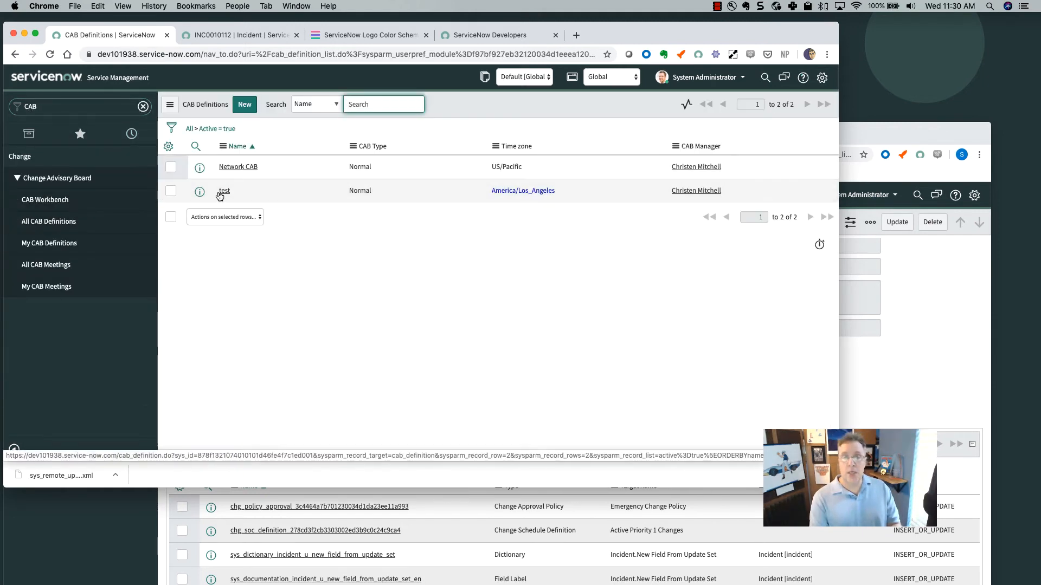
click(233, 169)
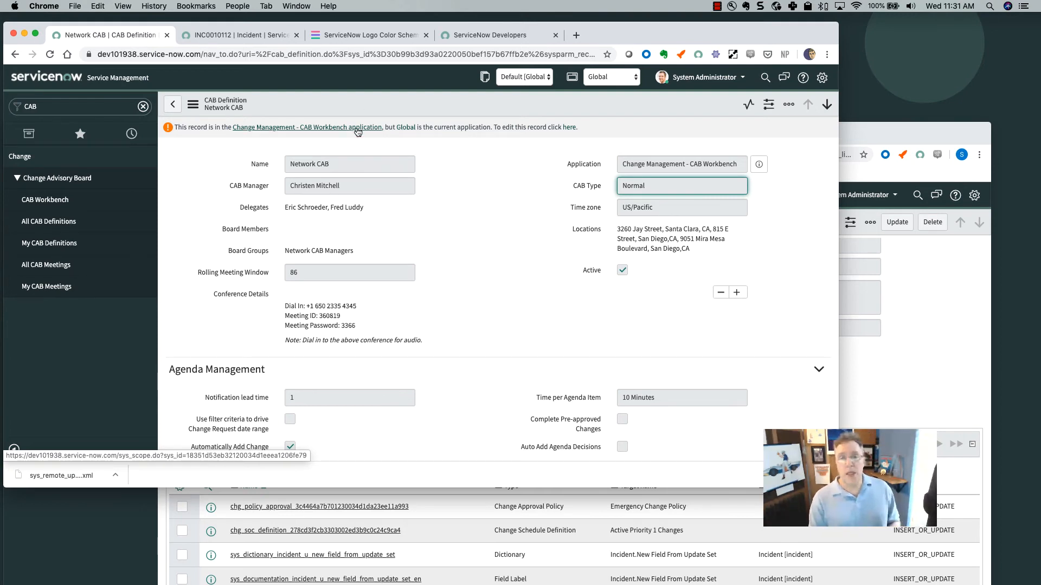
click(48, 107)
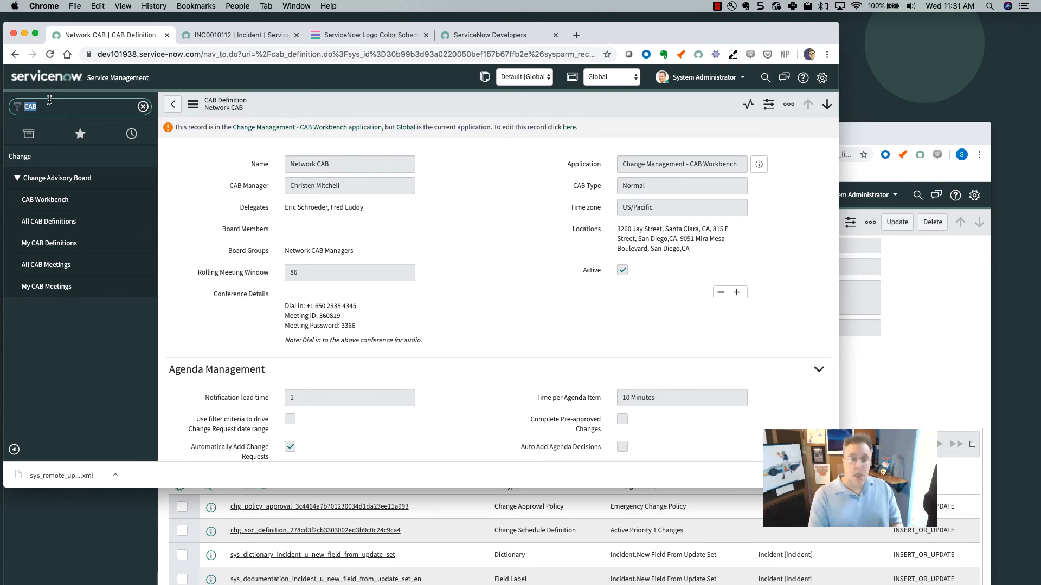
click(852, 139)
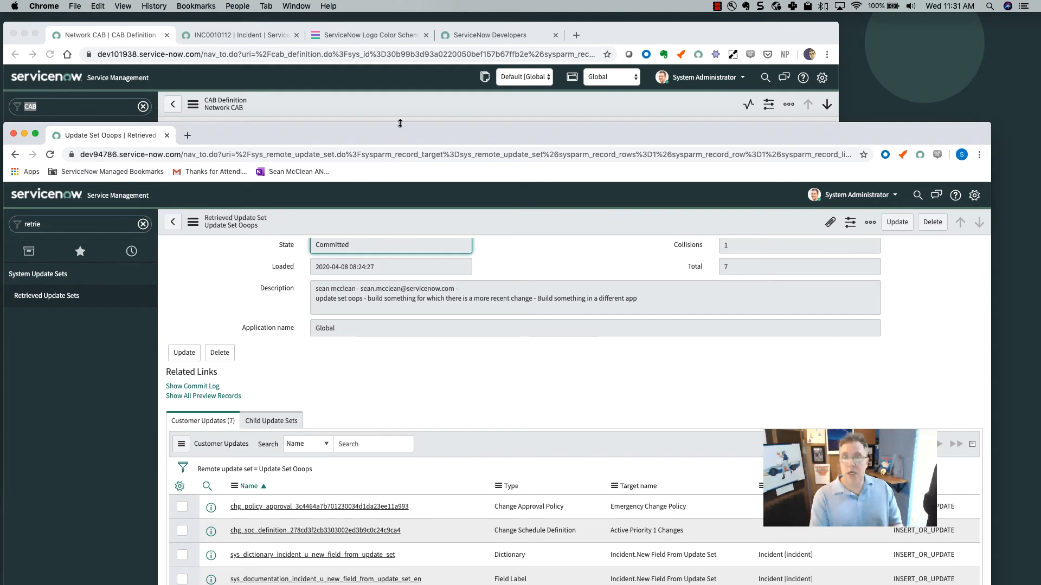
Add the Application column to the Customer Updates list layout right after Type, and save.
drag(402, 124, 402, 14)
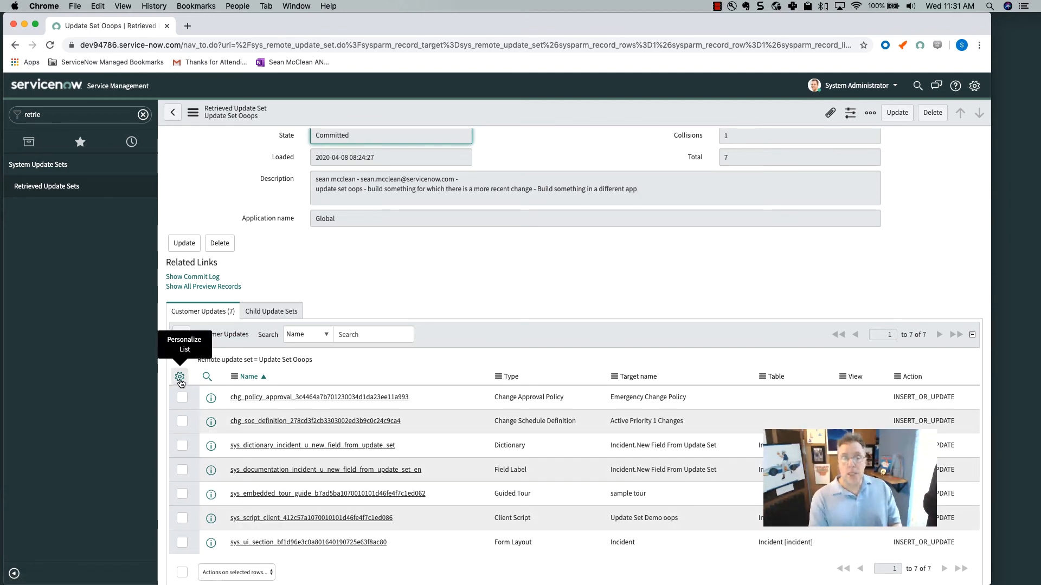
right_click(245, 381)
mouse_move(271, 417)
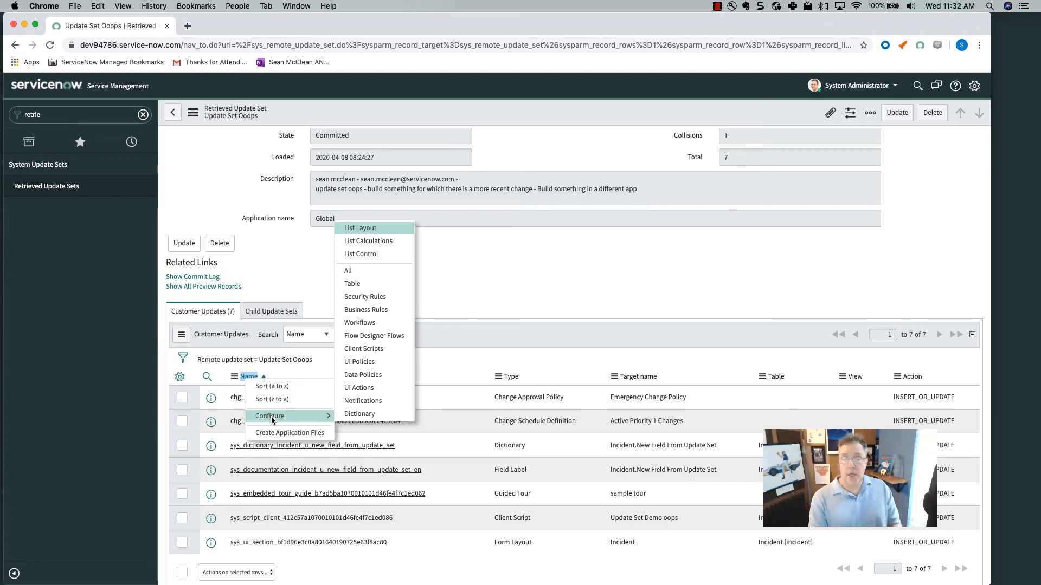
click(375, 226)
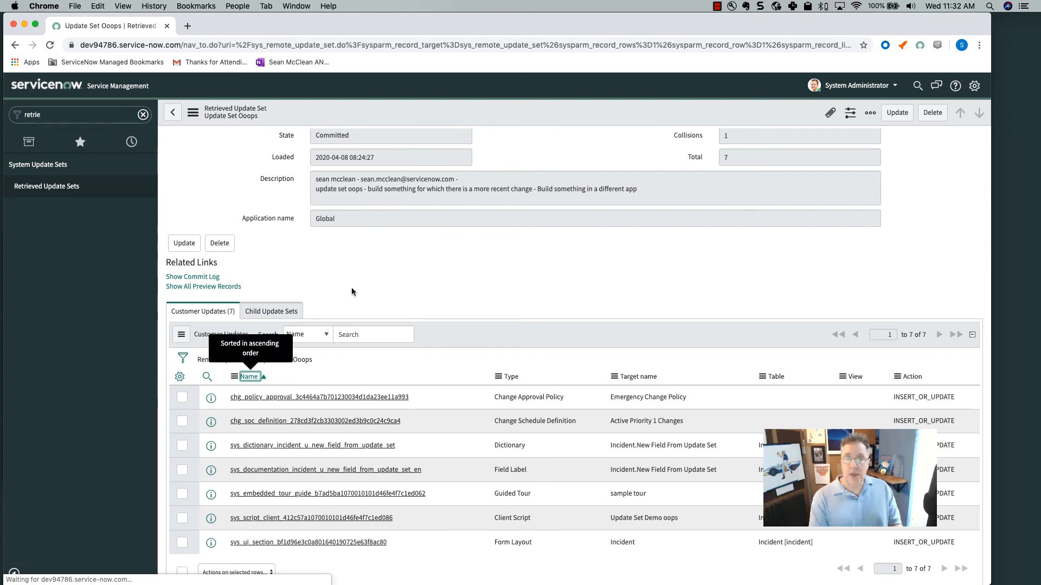
click(400, 150)
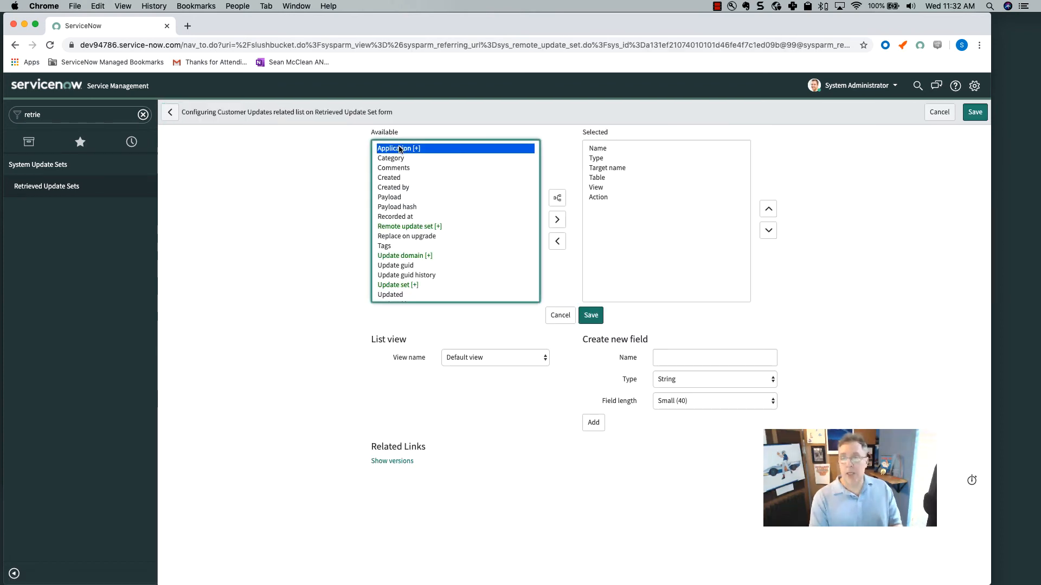
click(562, 222)
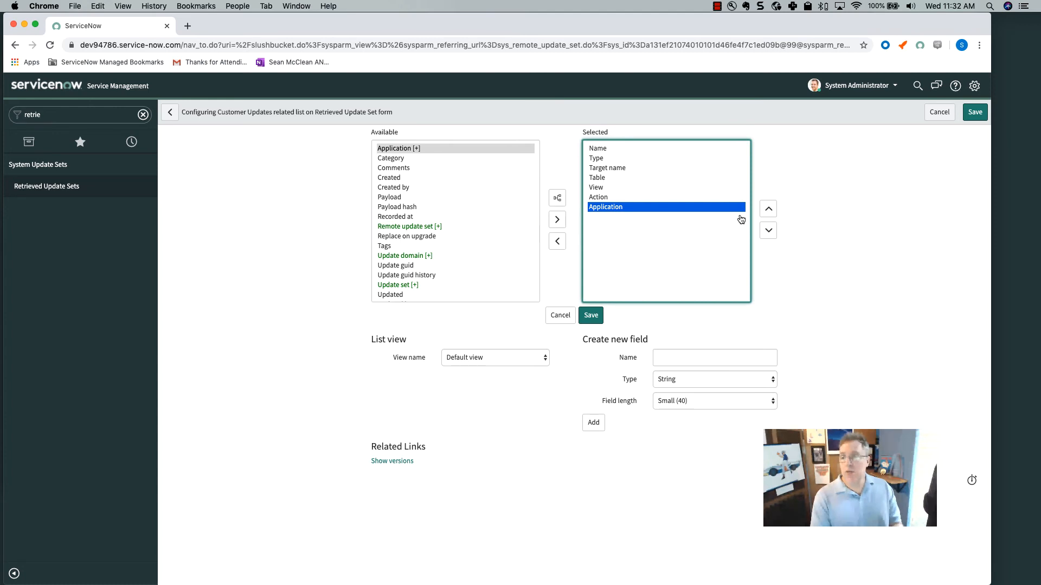
click(770, 212)
click(770, 212)
click(769, 212)
click(770, 211)
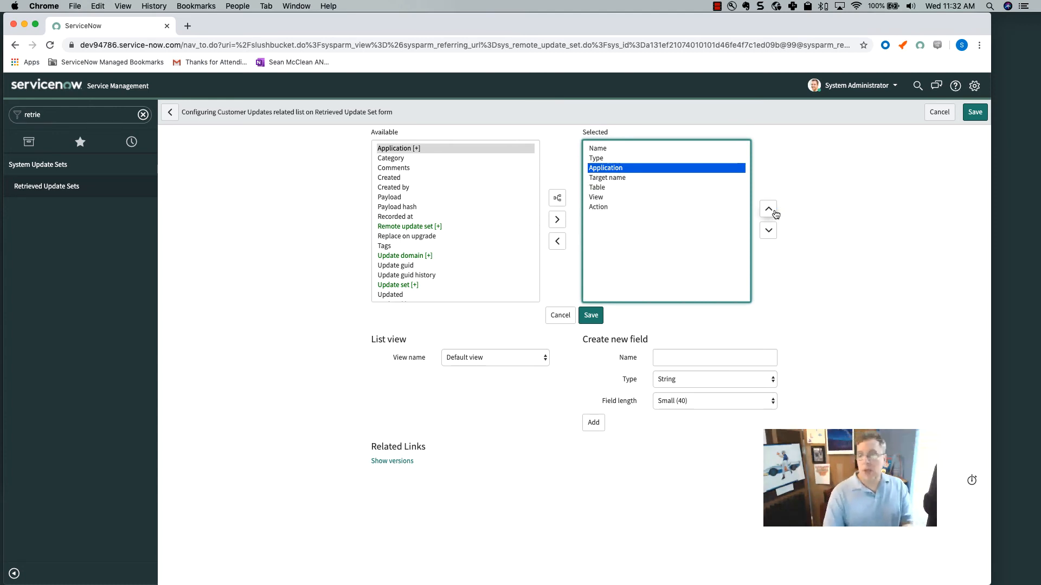
click(591, 317)
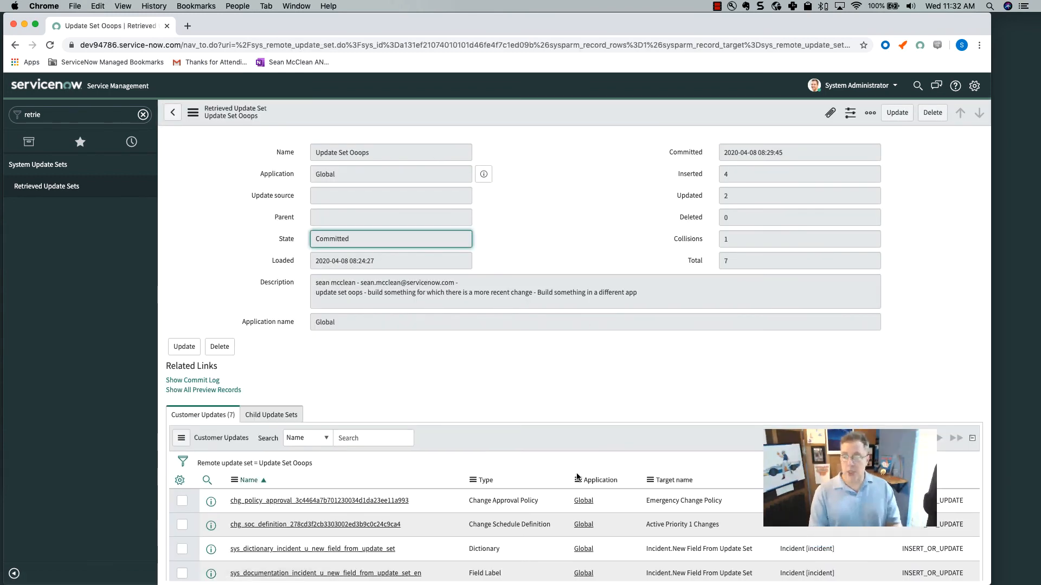
Open System Update Sets > Retrieved Update Sets from the navigator.
scroll(576, 474, down, 5)
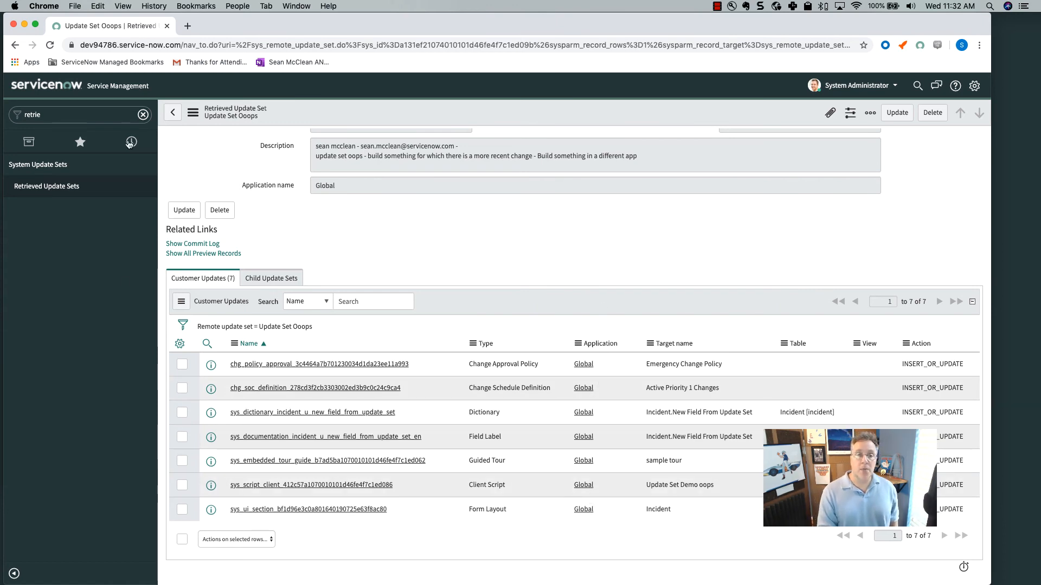
click(75, 192)
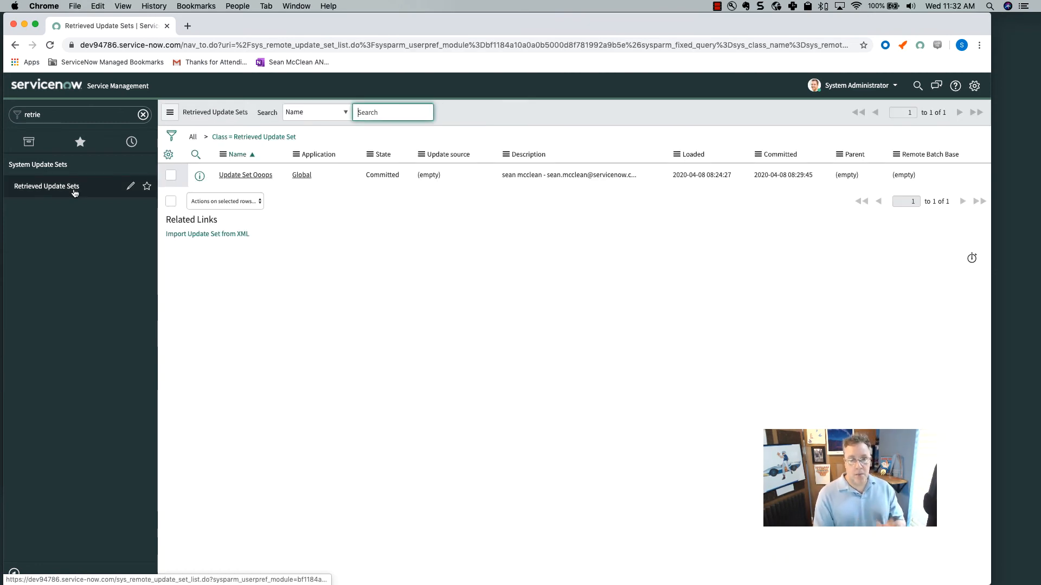
Start an XML update set import and browse Documents to the Kingston sysadmin course's Labs folder.
click(204, 235)
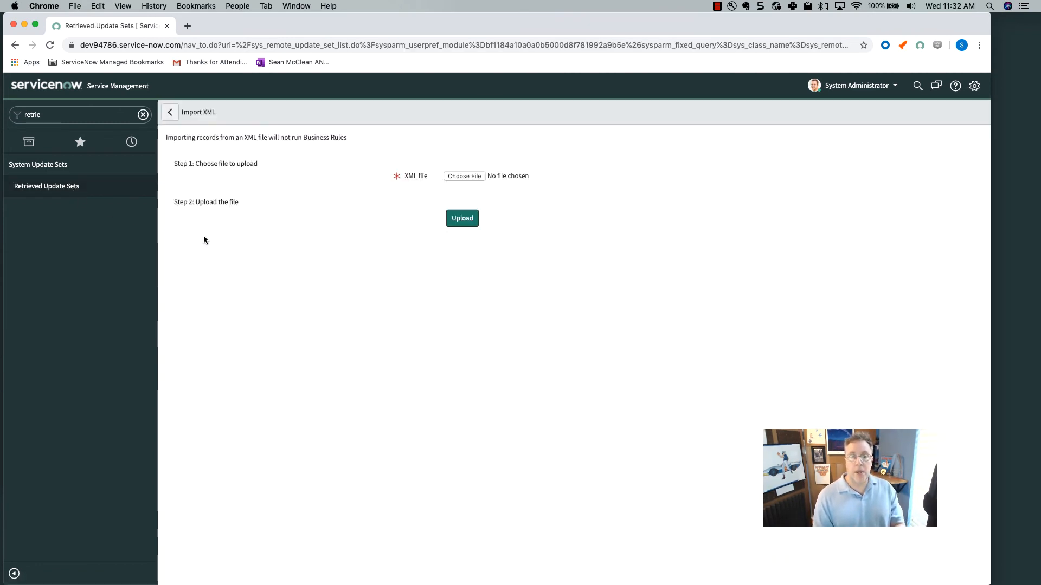
click(474, 177)
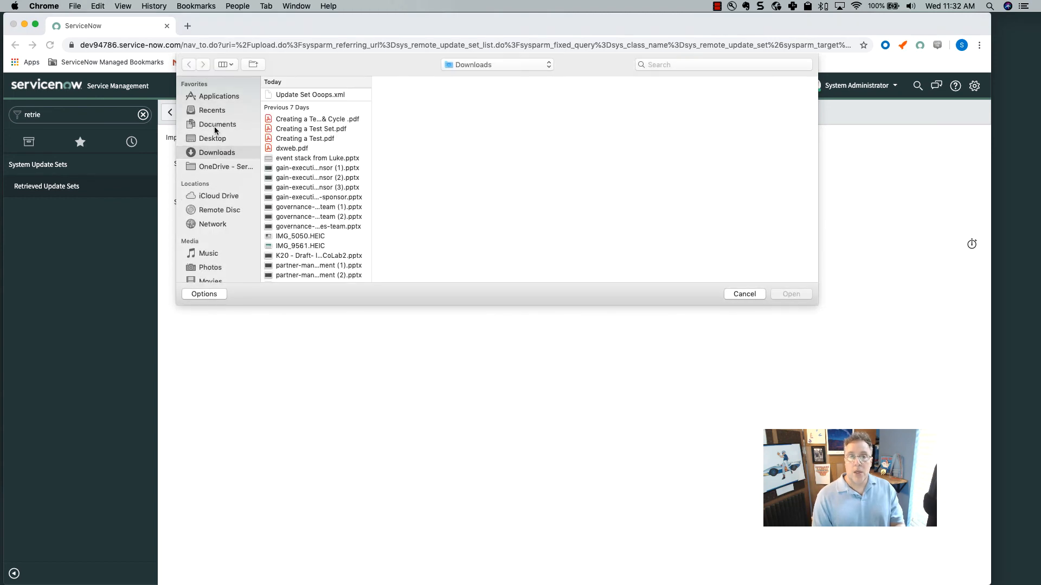
click(216, 126)
scroll(289, 254, down, 5)
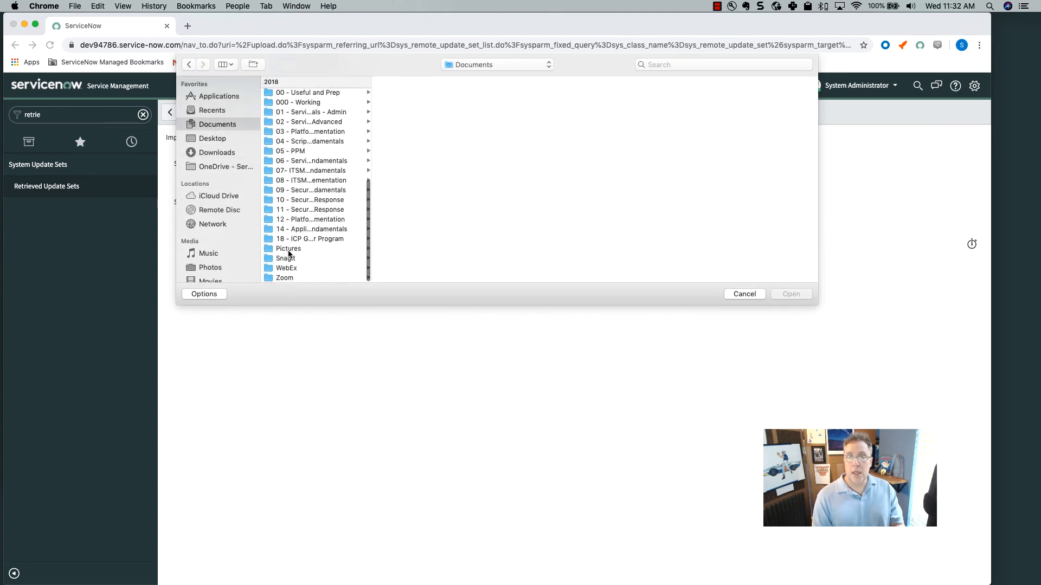
scroll(289, 253, up, 3)
click(306, 164)
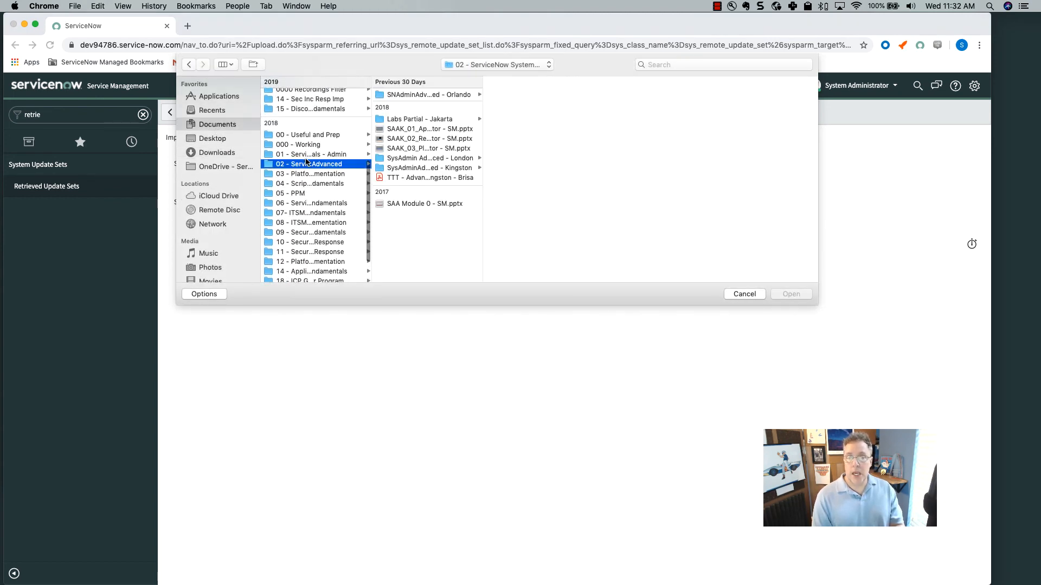
click(448, 120)
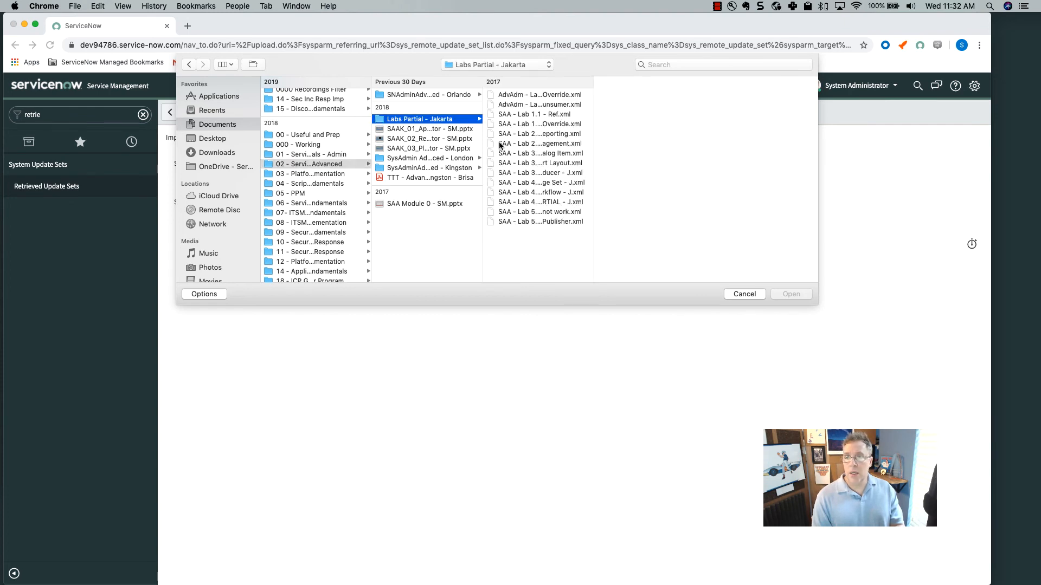
click(456, 169)
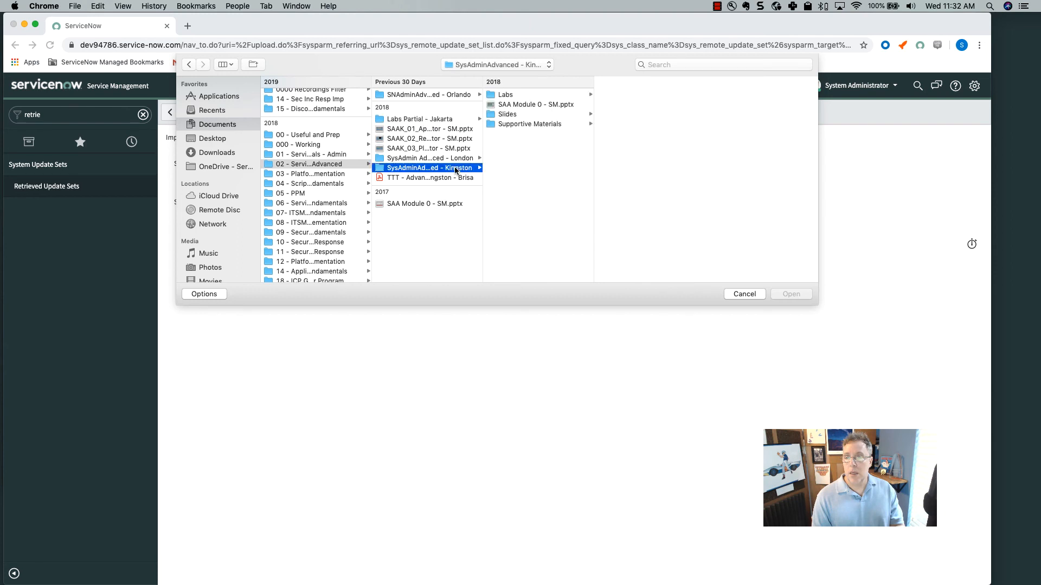
click(513, 97)
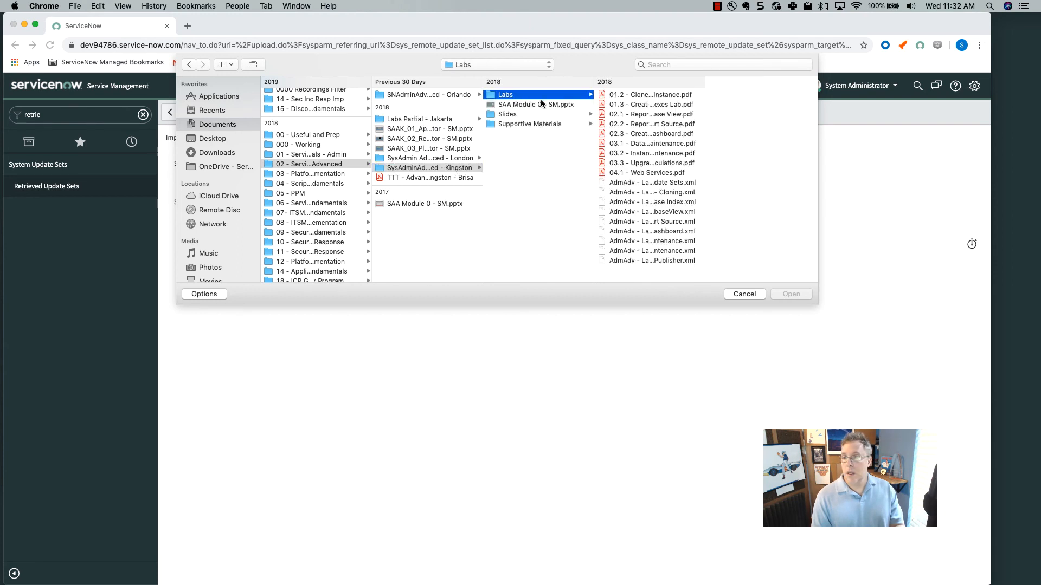
Choose 'AdmAdv - Lab 1.1 - Config and Update Sets.xml' and upload it.
drag(705, 203, 785, 202)
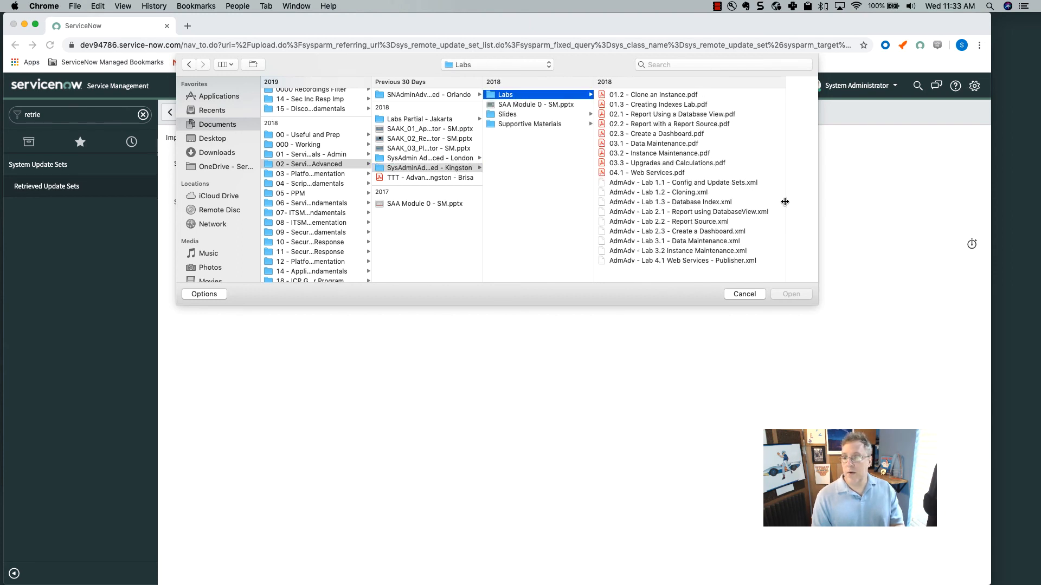
click(682, 183)
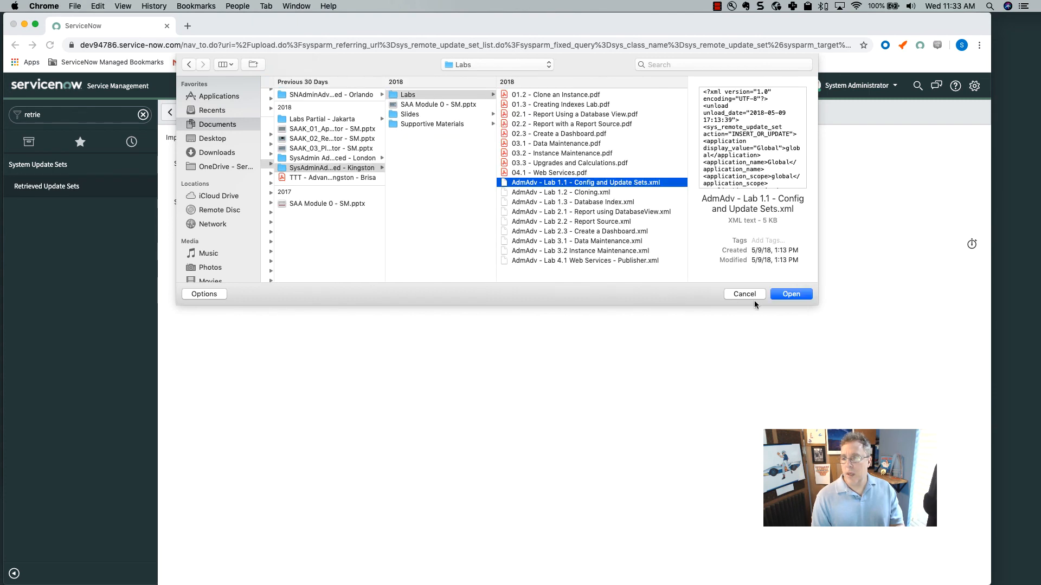
click(796, 293)
click(462, 219)
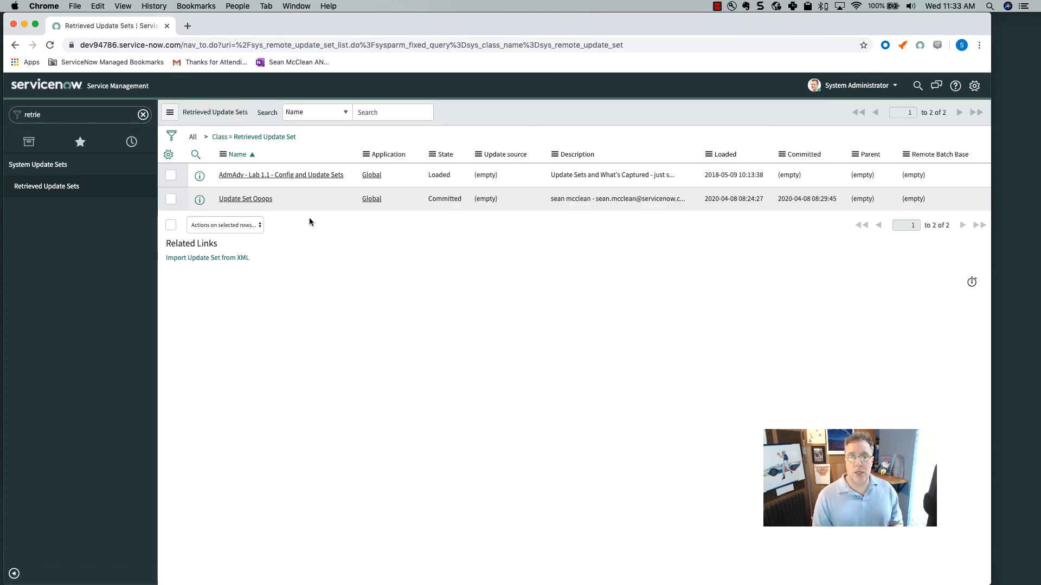
Open the AdmAdv - Lab 1.1 record and preview it: 1 insert, 0 collisions.
click(291, 174)
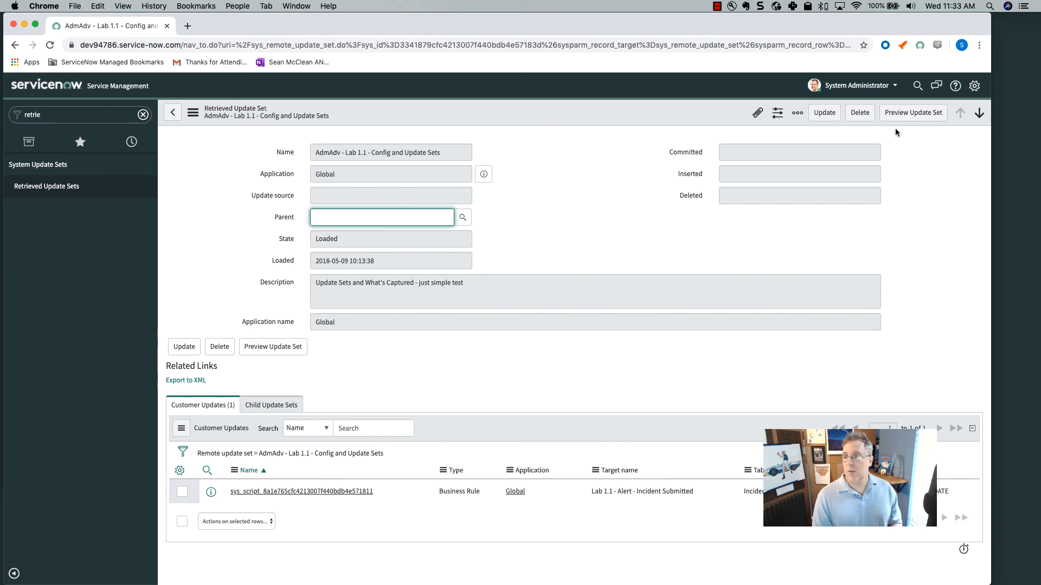
click(913, 113)
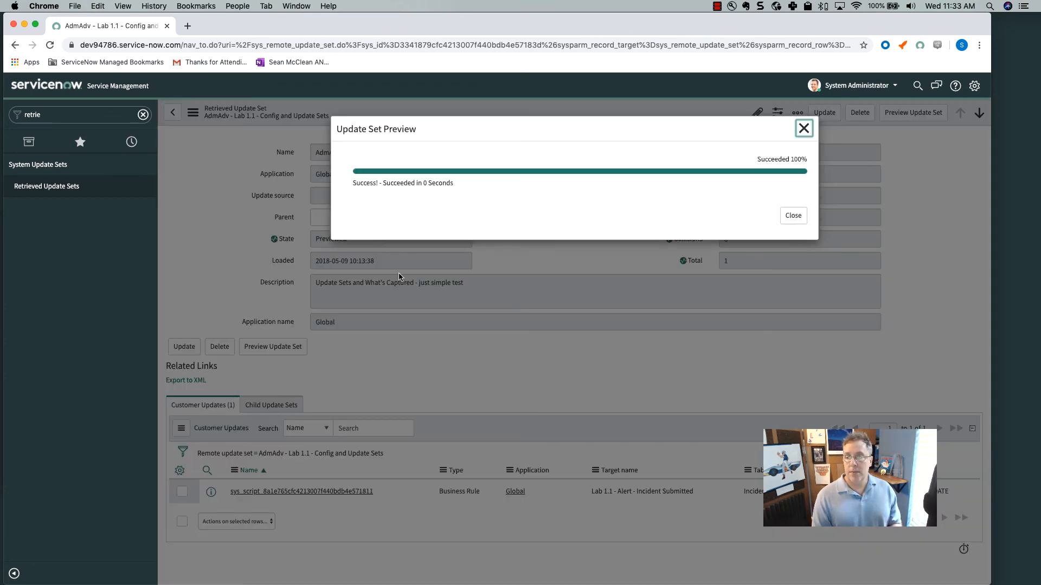
click(793, 215)
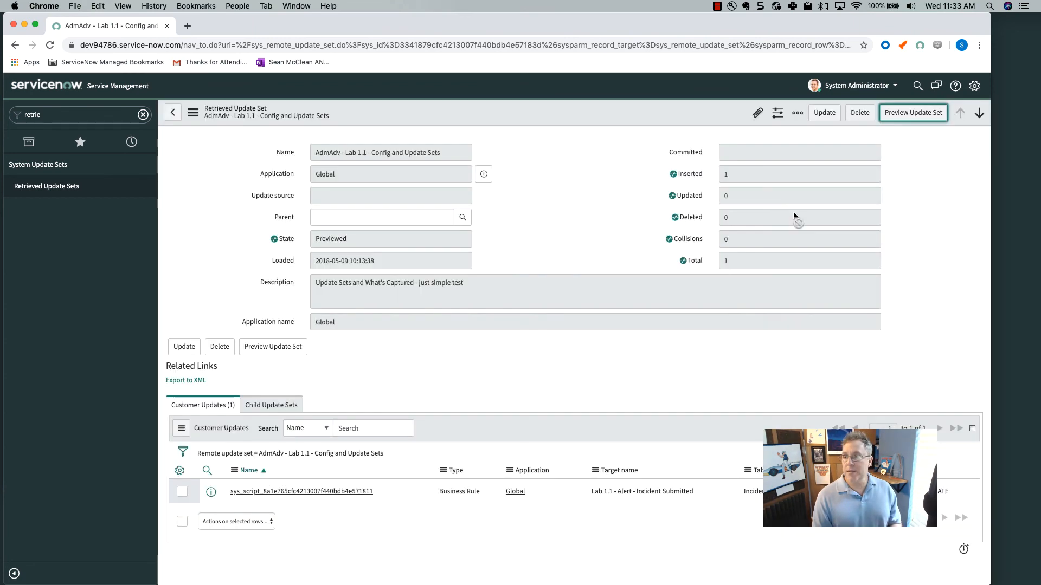